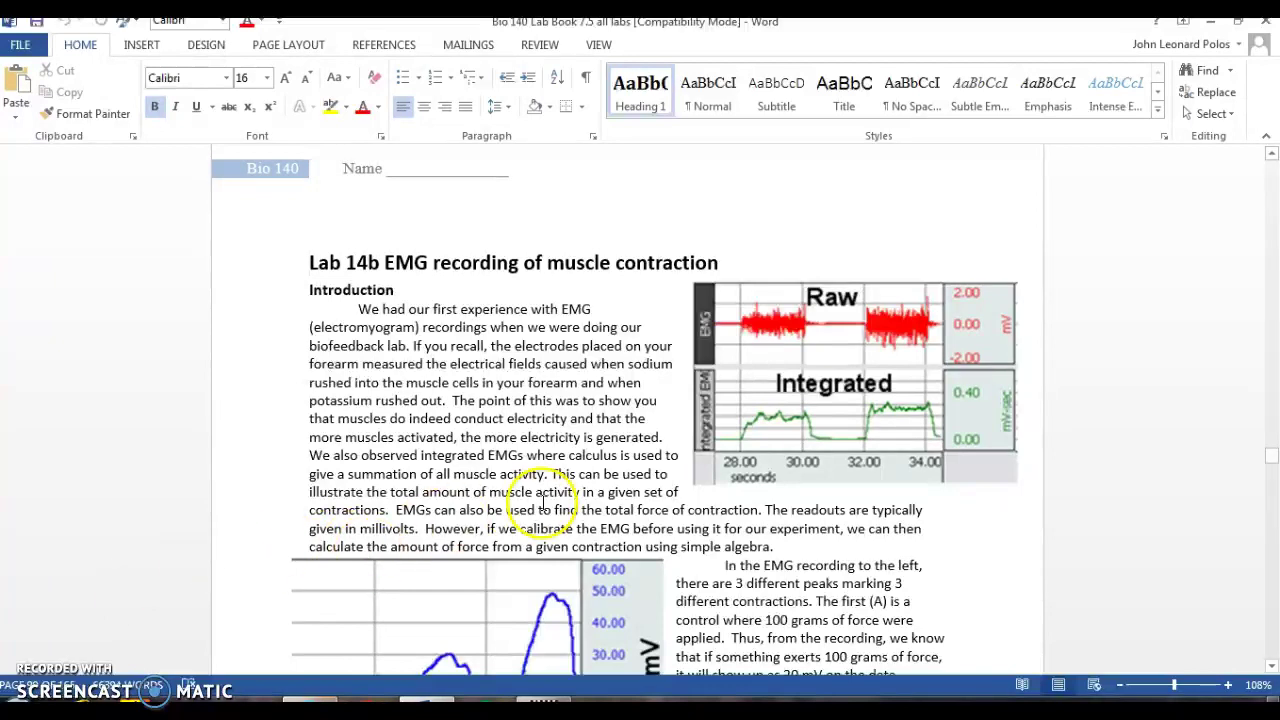
In Document1, point out the anode, cathode and ground wire on the electrode-placement photo
click(1271, 666)
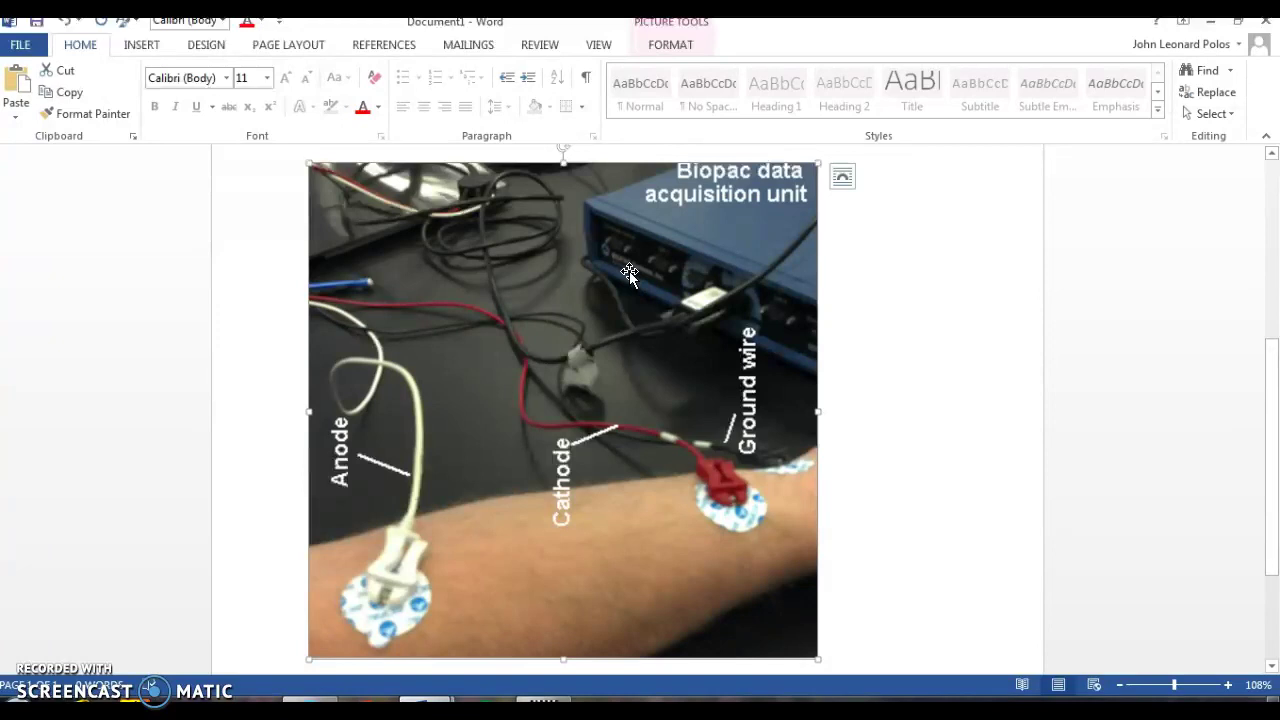
click(636, 275)
click(780, 334)
click(790, 340)
click(491, 394)
click(677, 543)
click(706, 543)
click(710, 538)
click(525, 568)
click(762, 545)
click(780, 458)
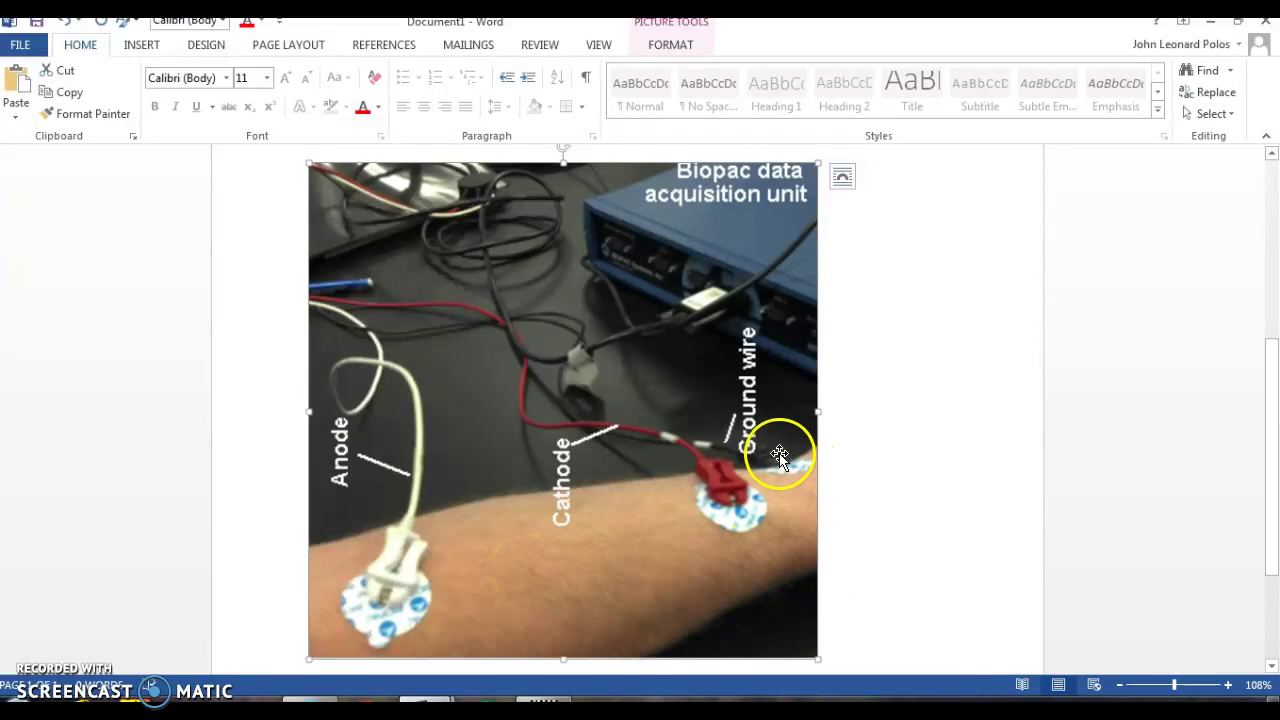
click(457, 594)
click(599, 614)
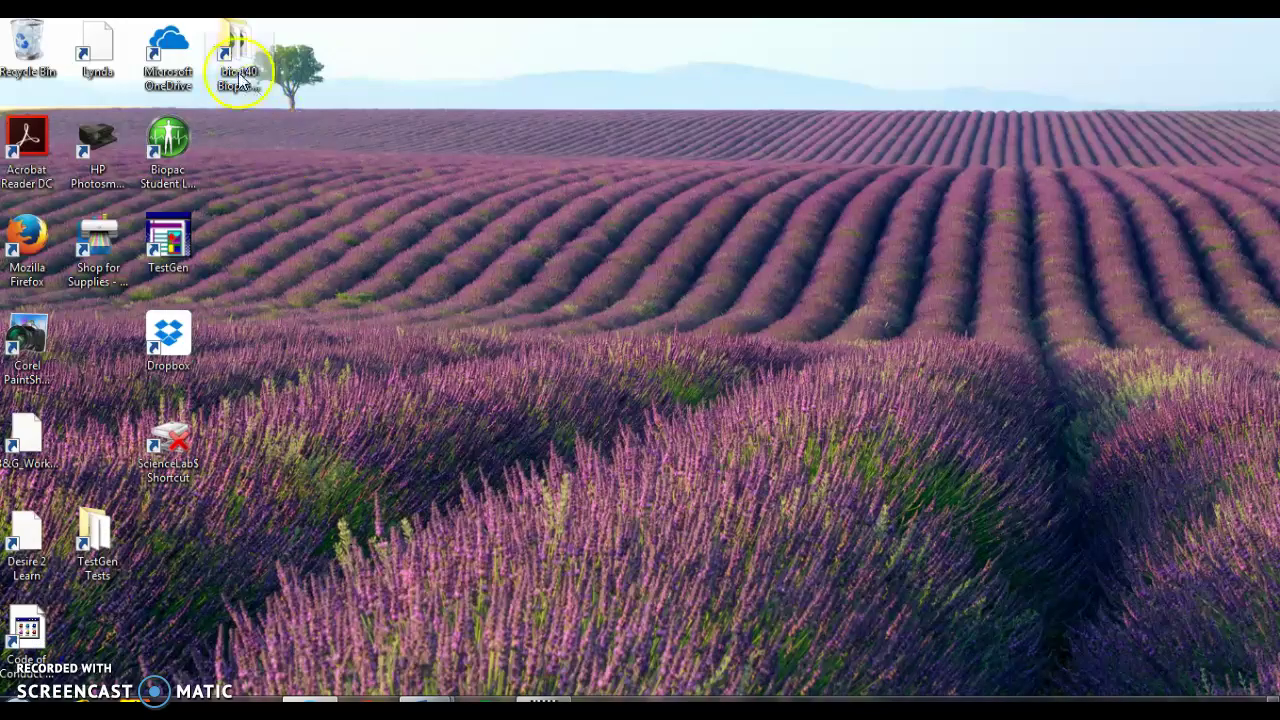
Open emgactivity.acq from the Bio 140 Biopac Activities folder in Biopac Student Lab
drag(240, 58, 476, 88)
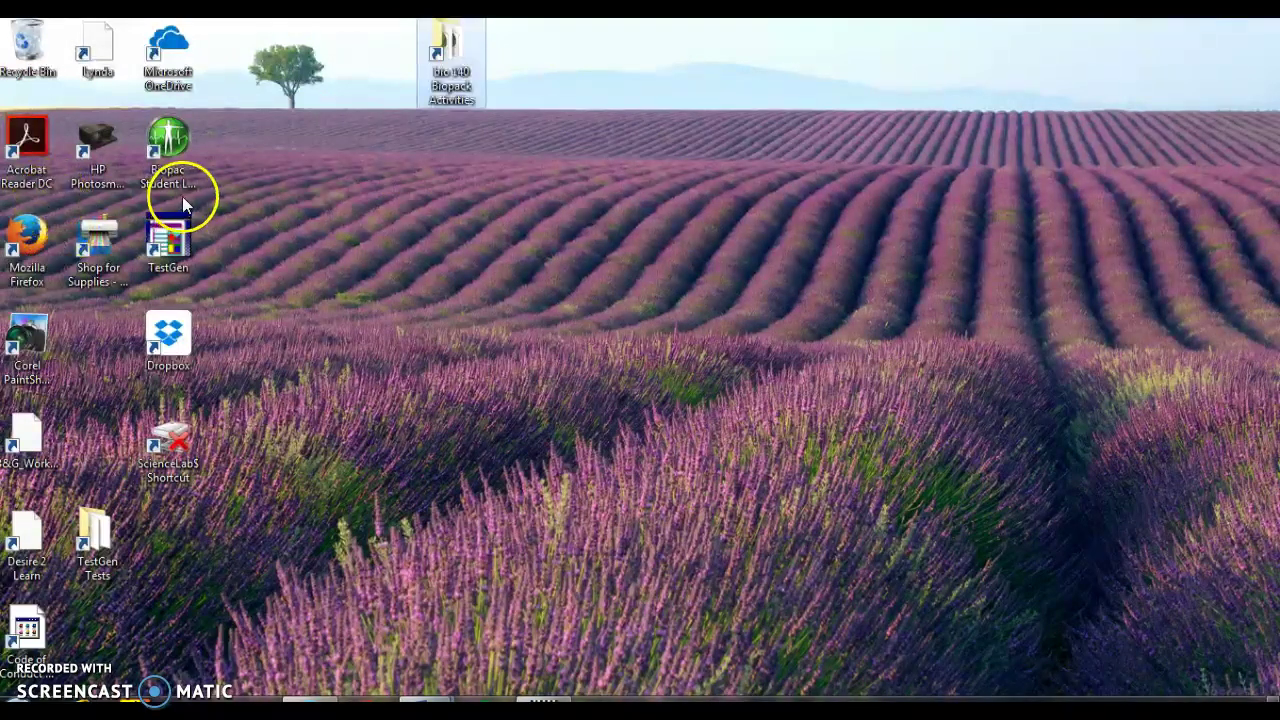
double_click(463, 58)
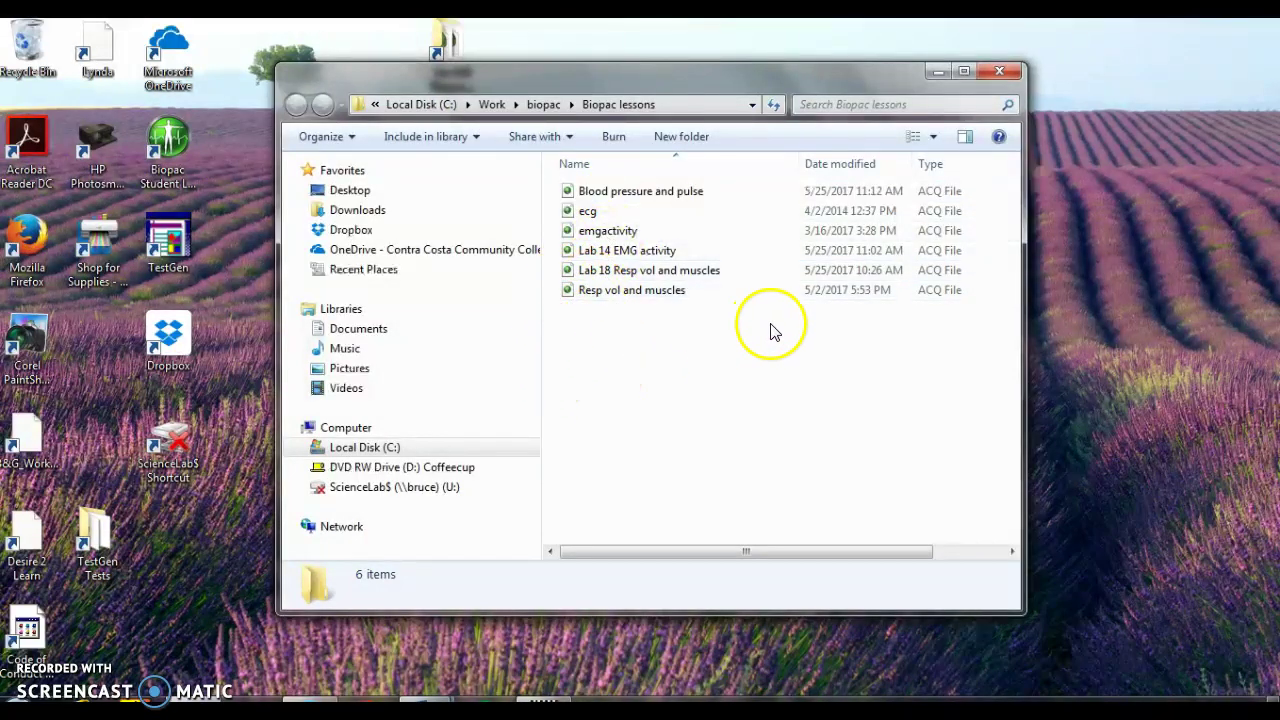
click(600, 238)
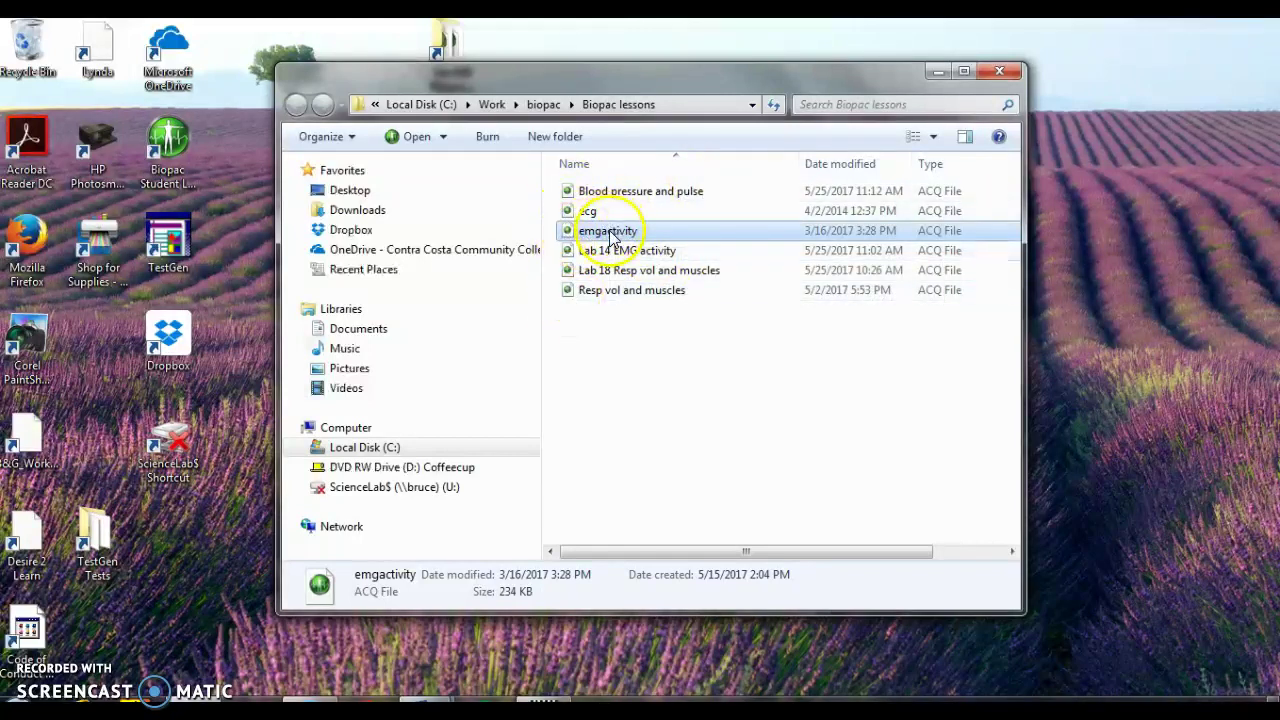
drag(612, 238, 172, 140)
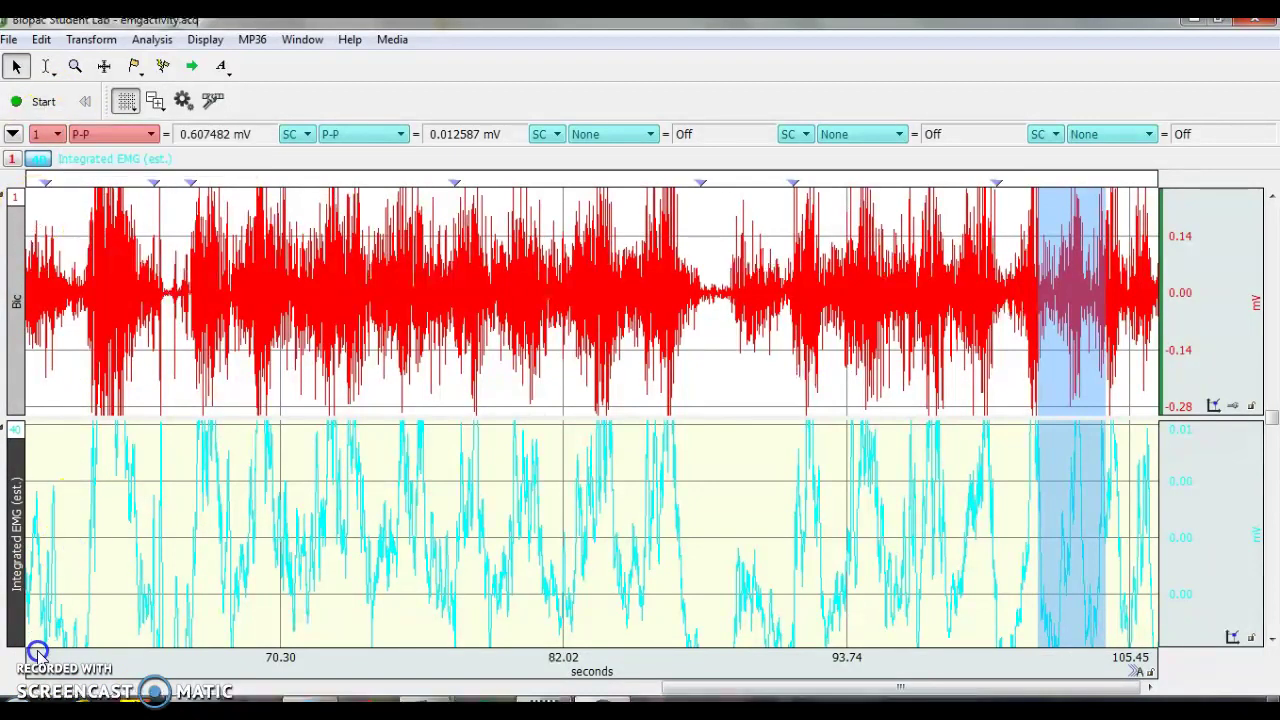
Clear the graph selection, check the Word lab book, then start a new Biopac acquisition
click(86, 448)
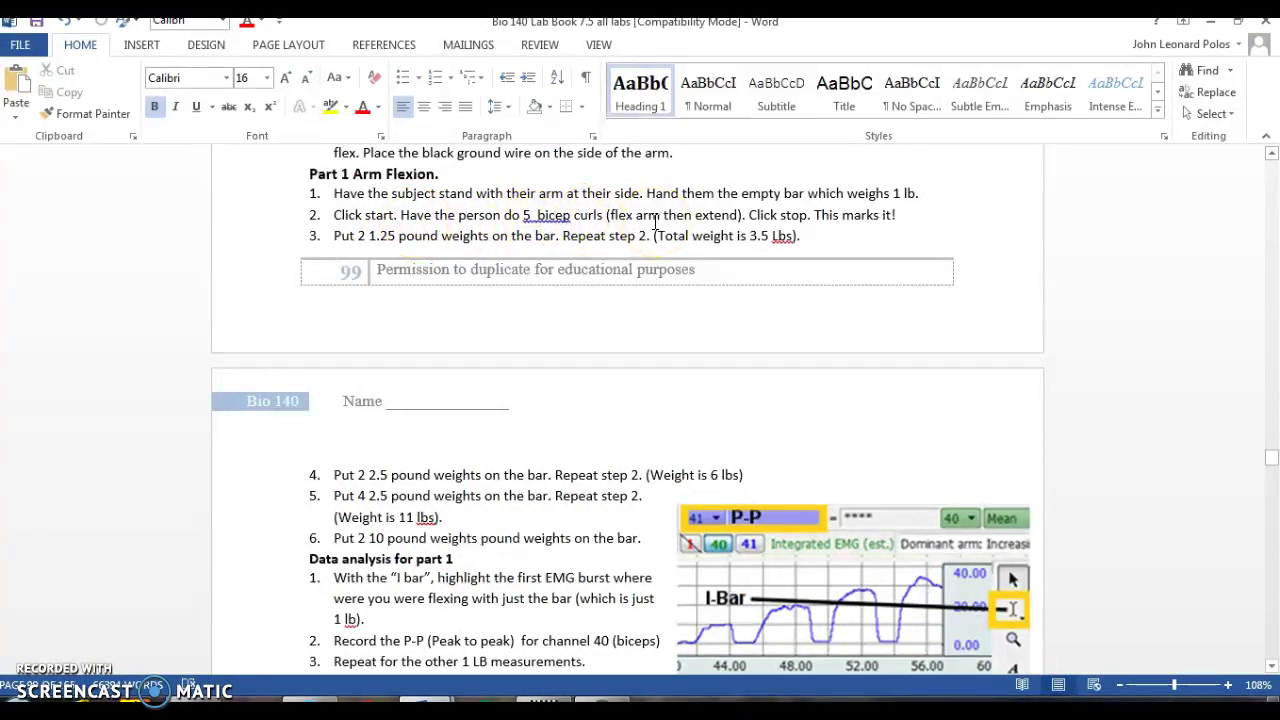
click(368, 243)
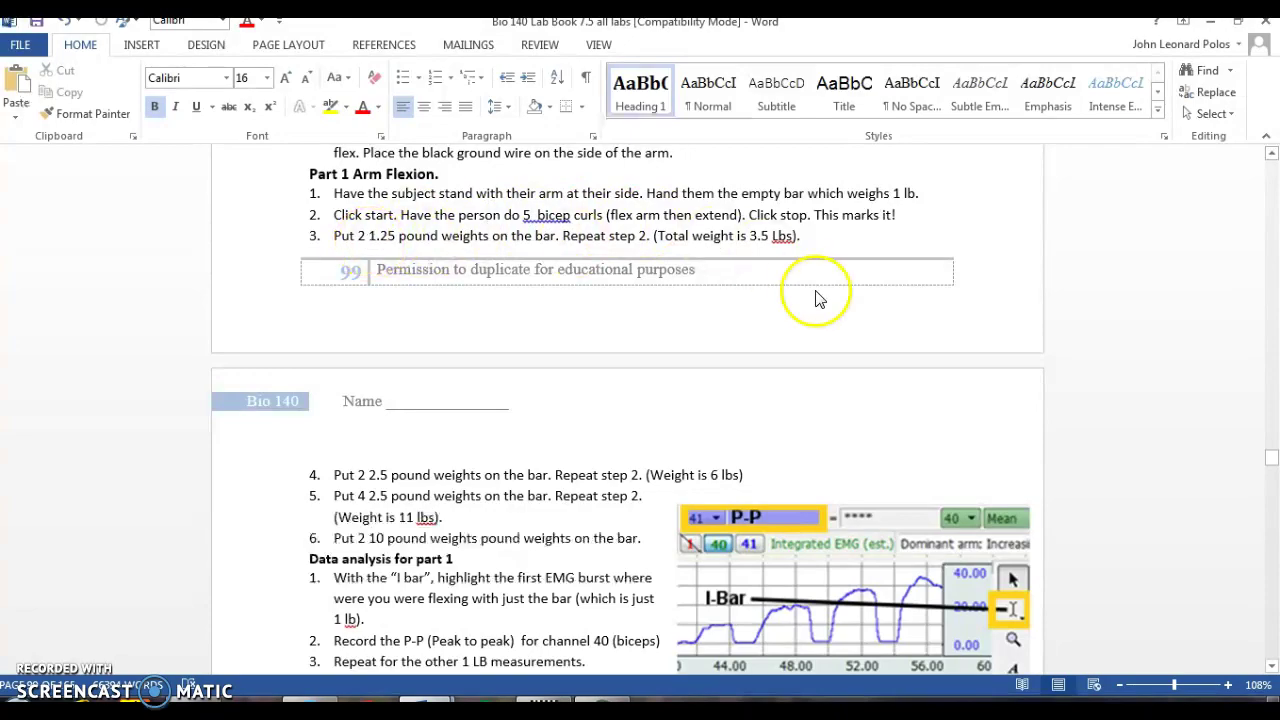
mouse_move(600, 700)
click(600, 615)
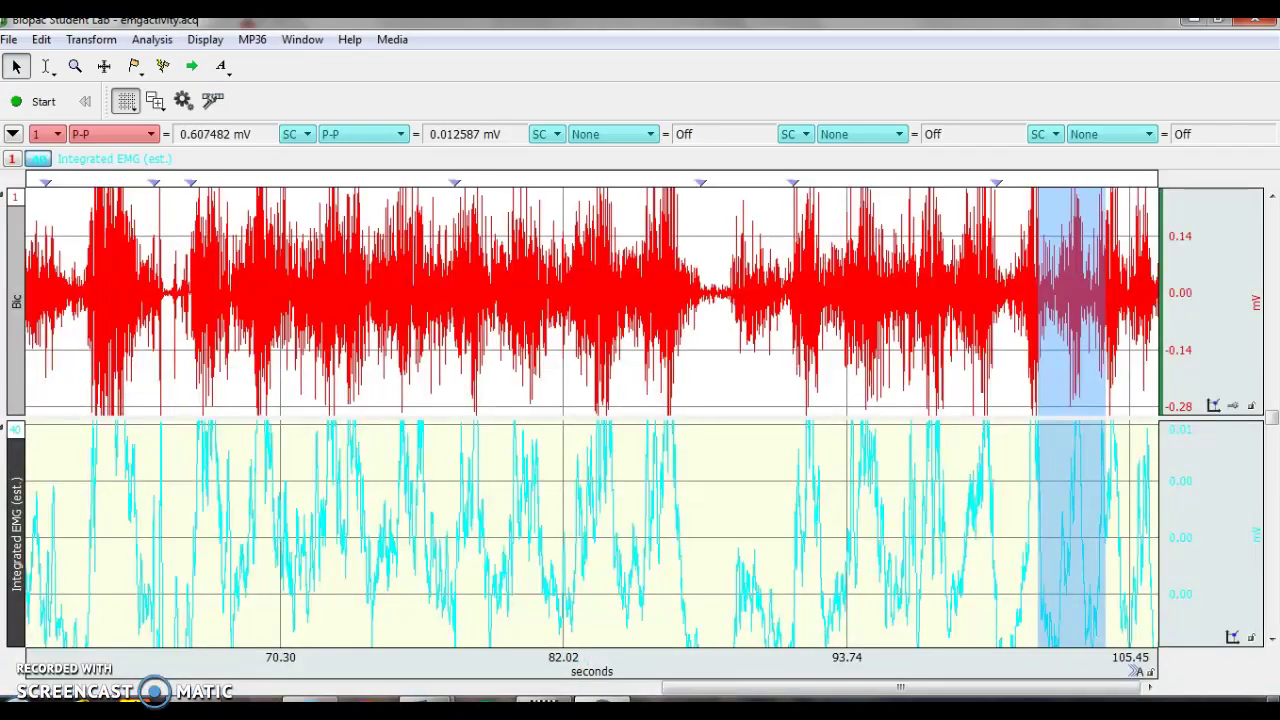
click(44, 103)
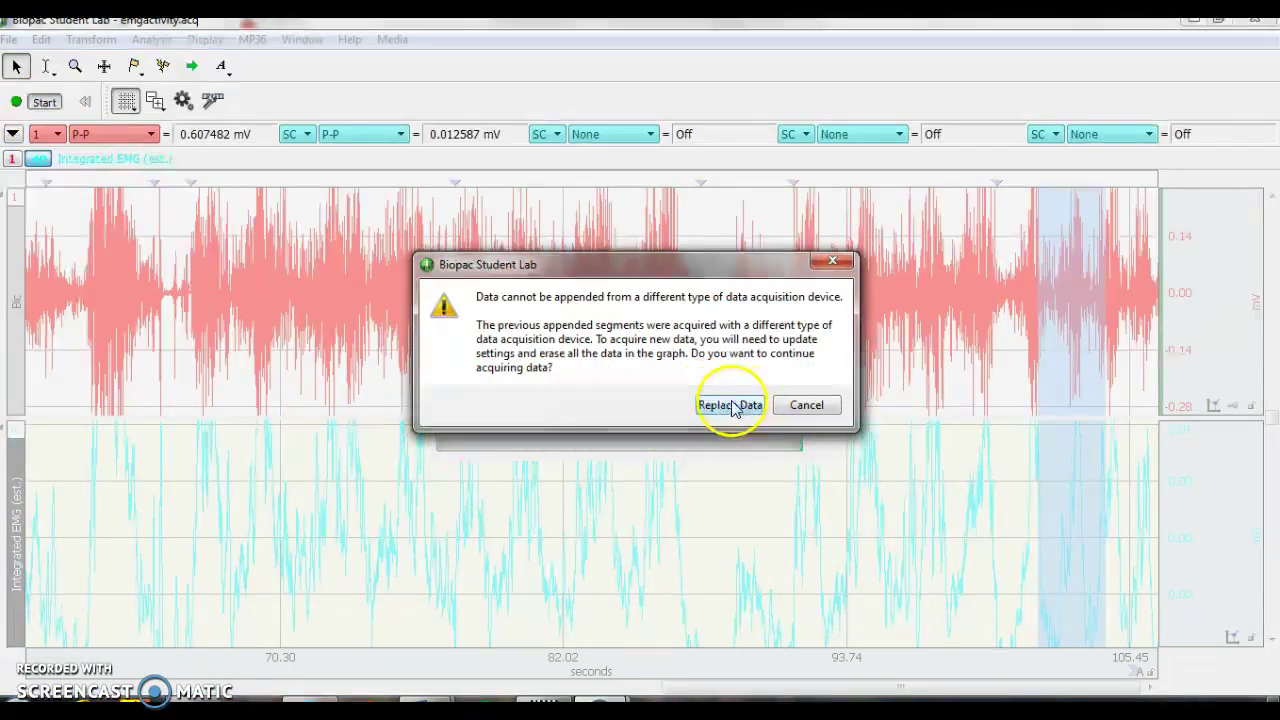
Replace the old data and record the first bicep-curl set with an F9 event marker
click(757, 406)
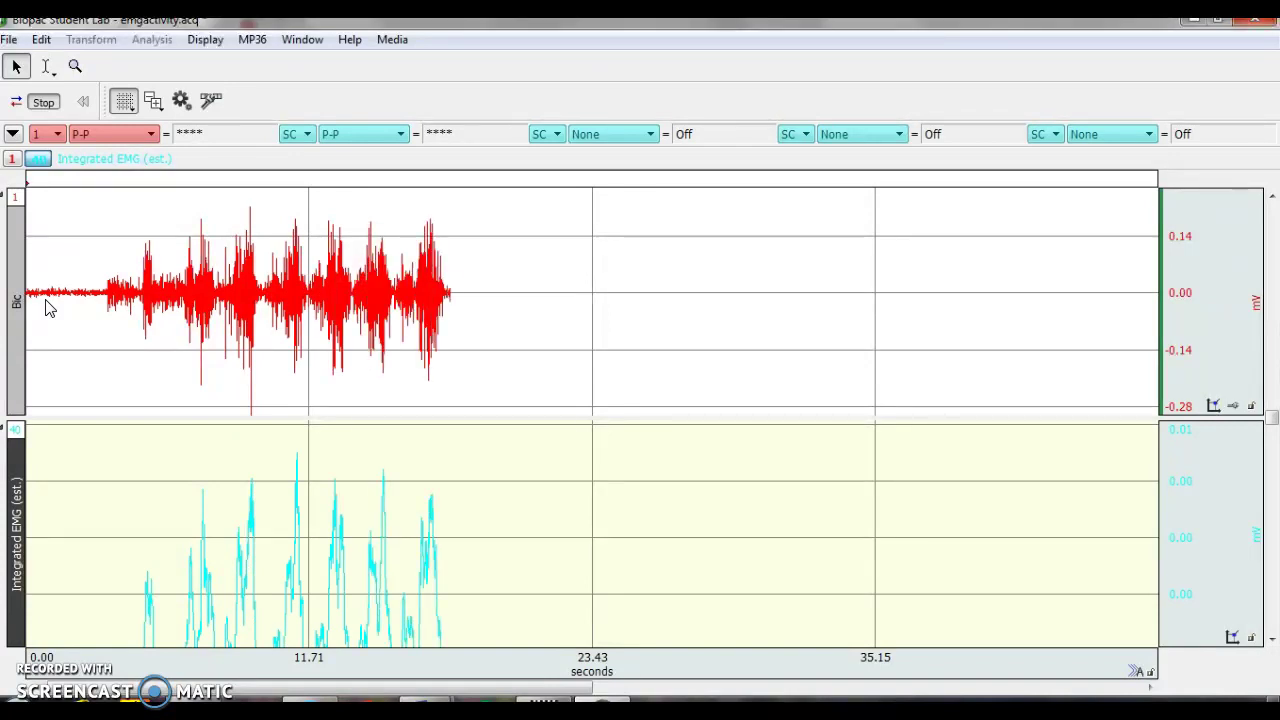
key(F9)
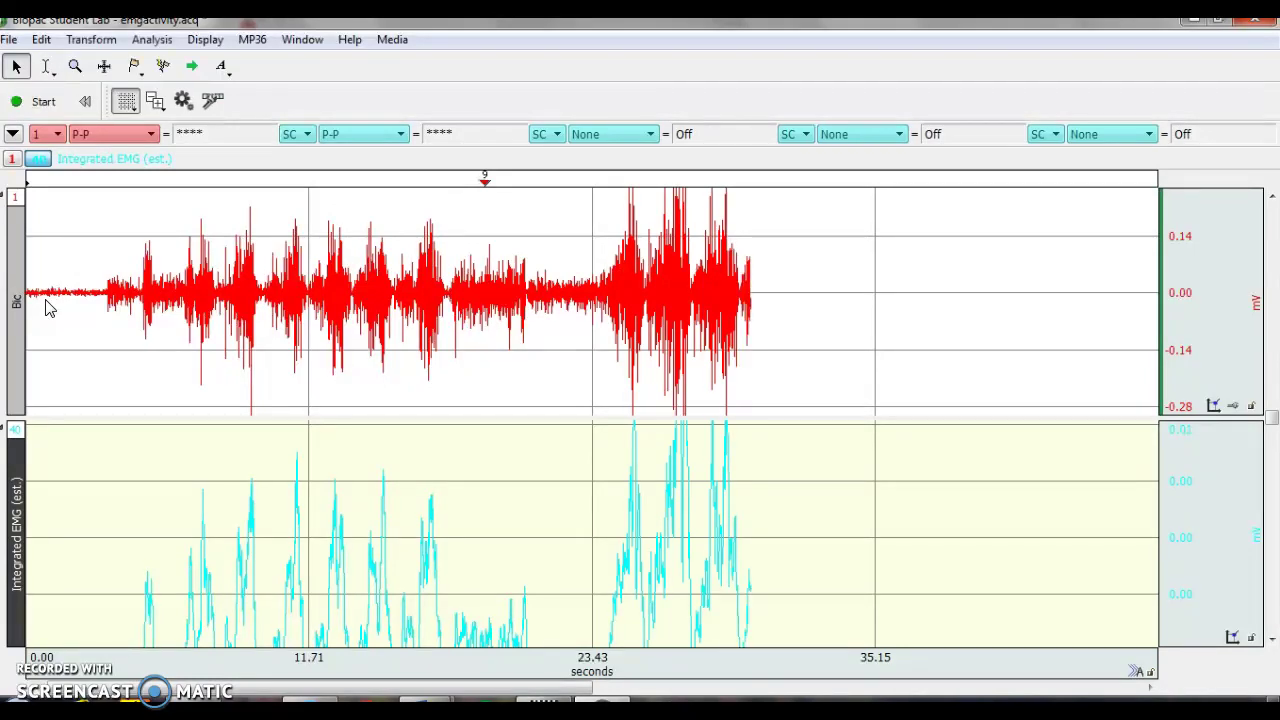
click(30, 198)
Record further curl sets, starting and stopping acquisition between each set
click(44, 104)
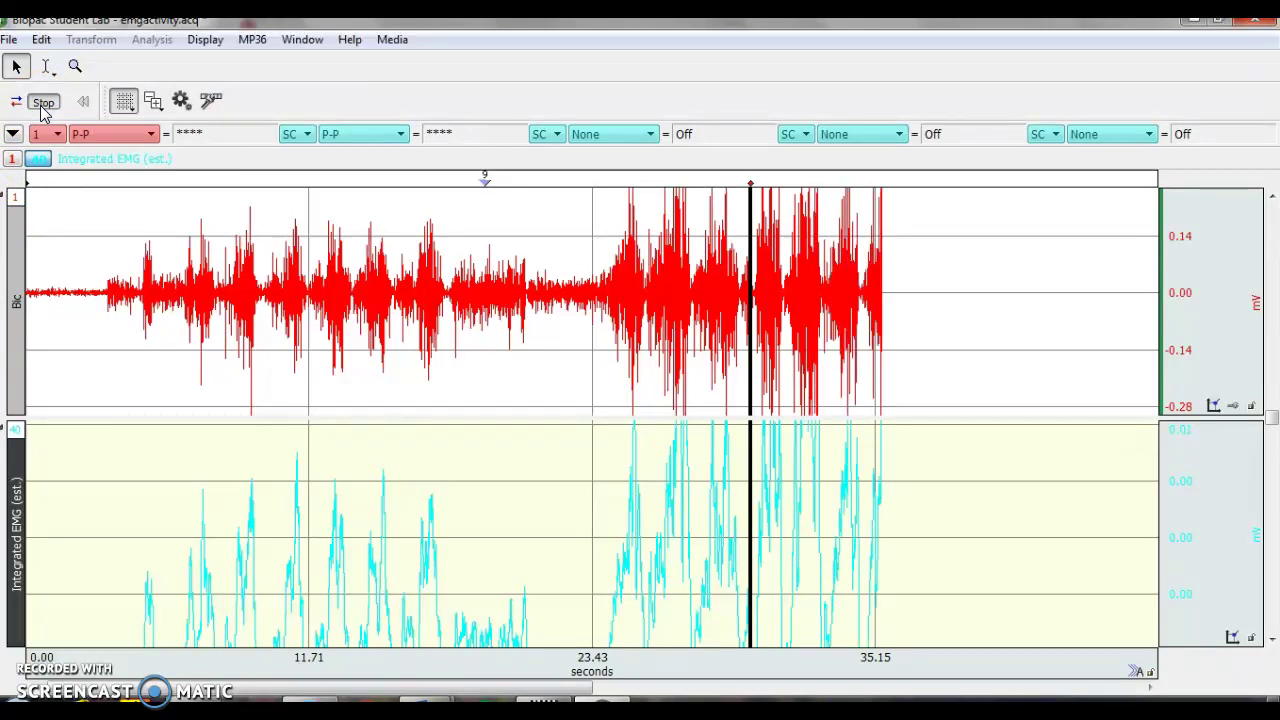
click(44, 104)
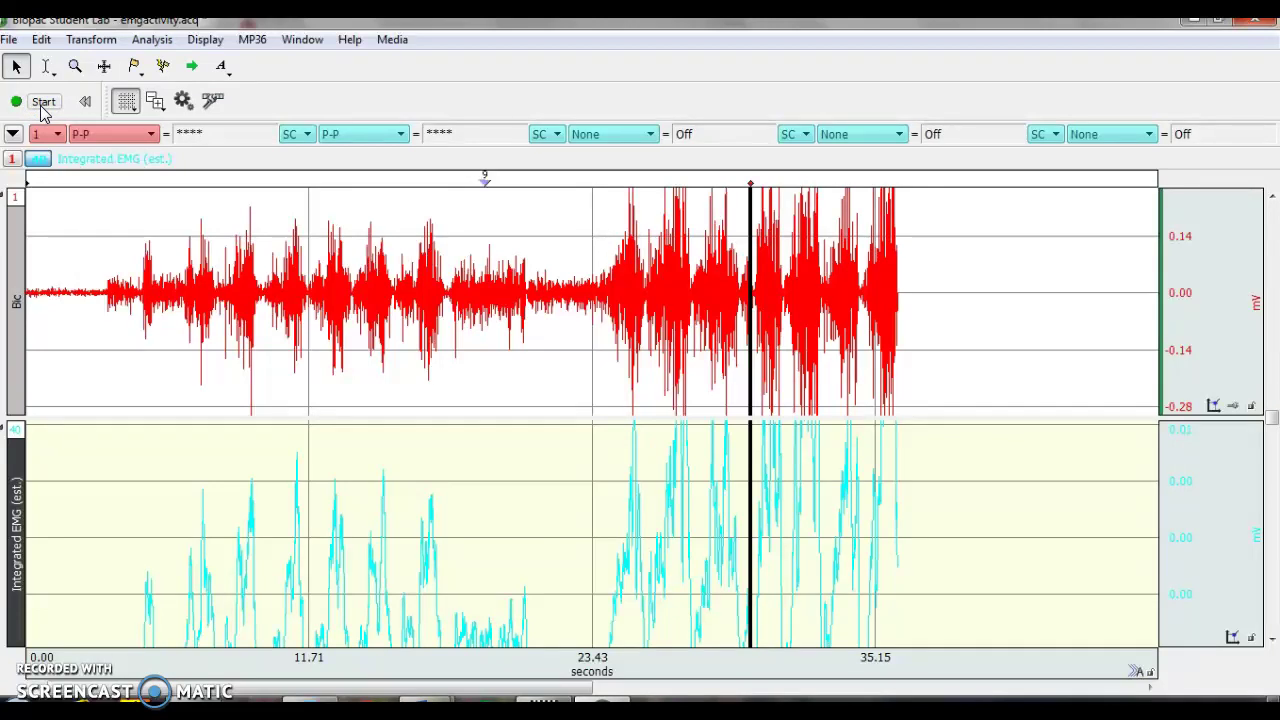
click(43, 108)
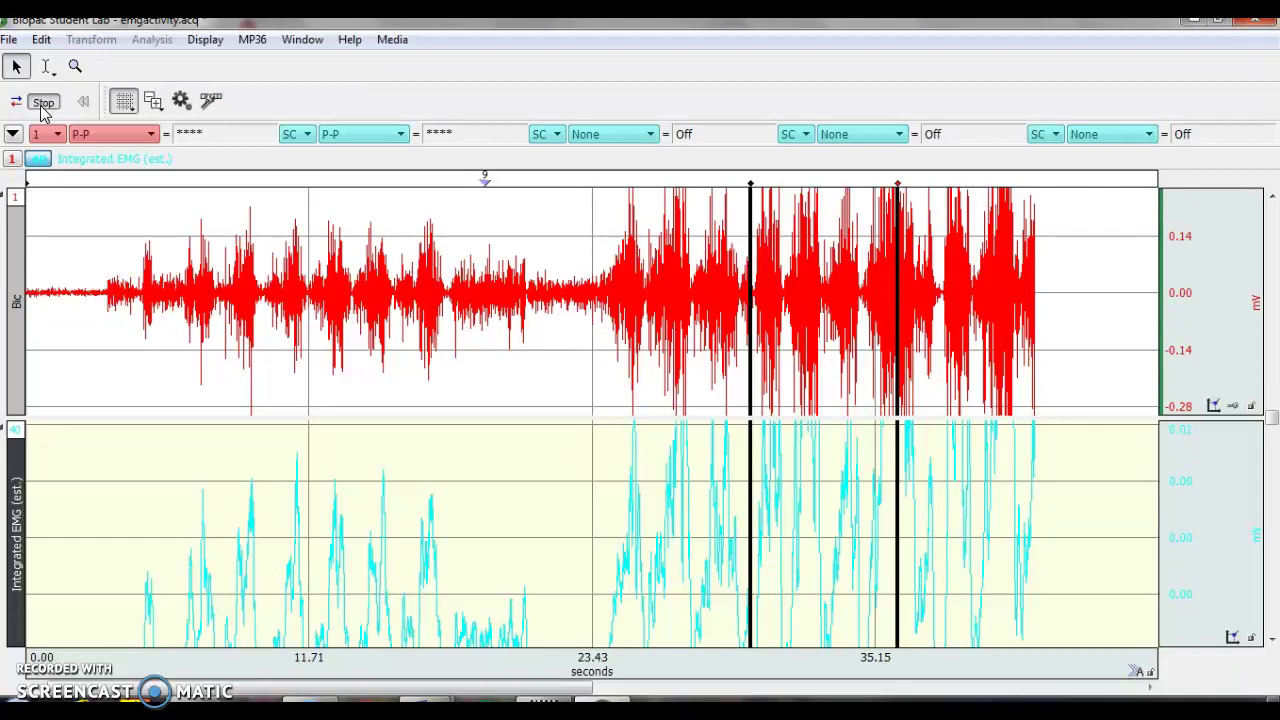
click(43, 106)
click(897, 183)
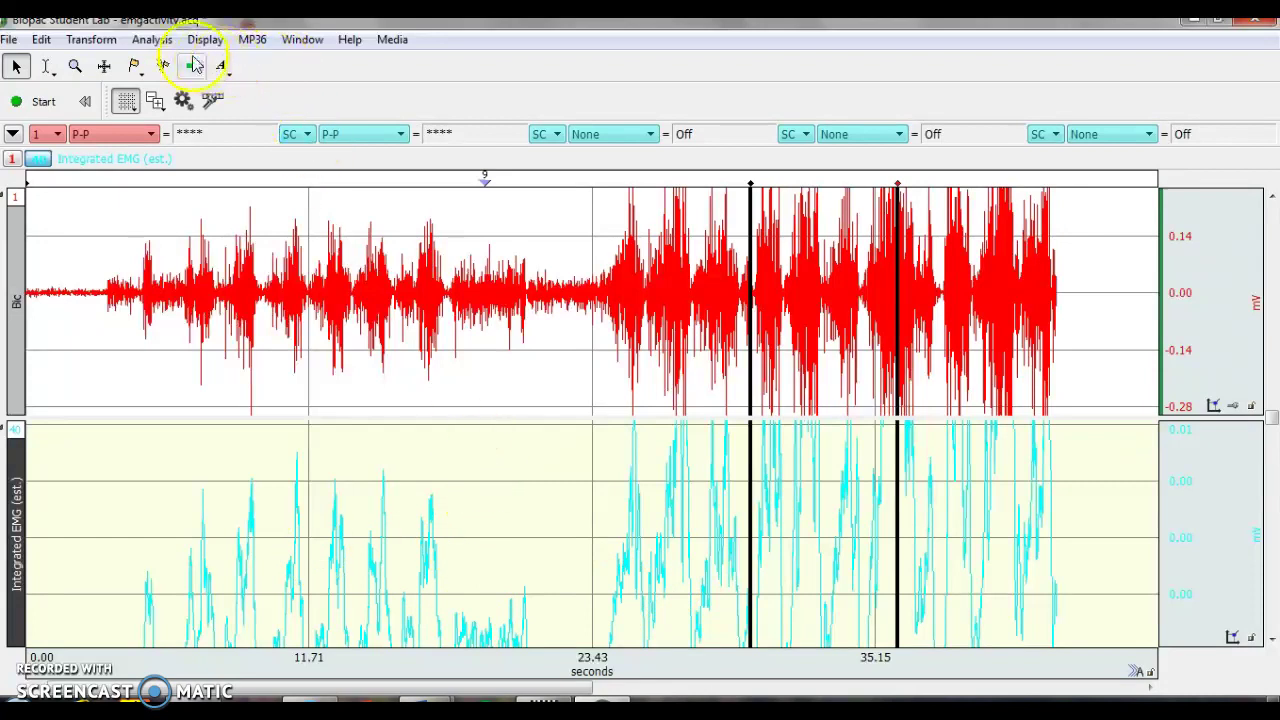
Autoscale both EMG waveforms vertically, then autoscale the recording horizontally
click(158, 42)
mouse_move(193, 41)
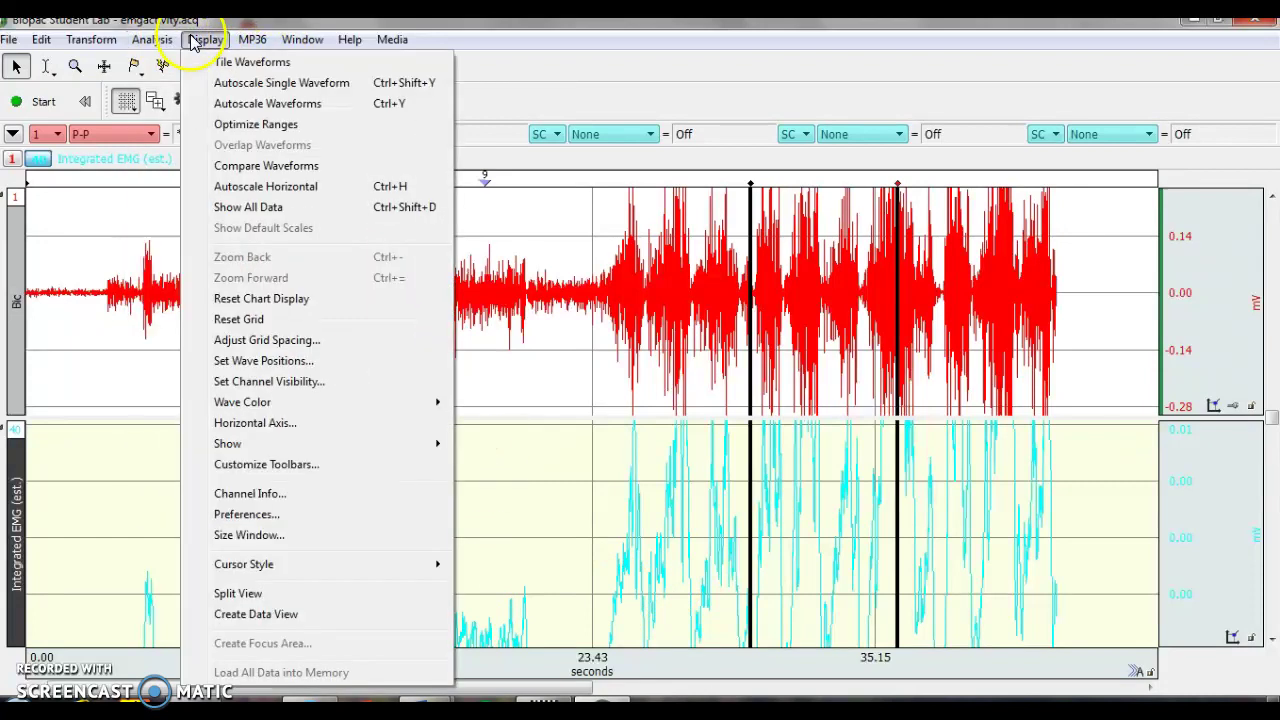
click(222, 104)
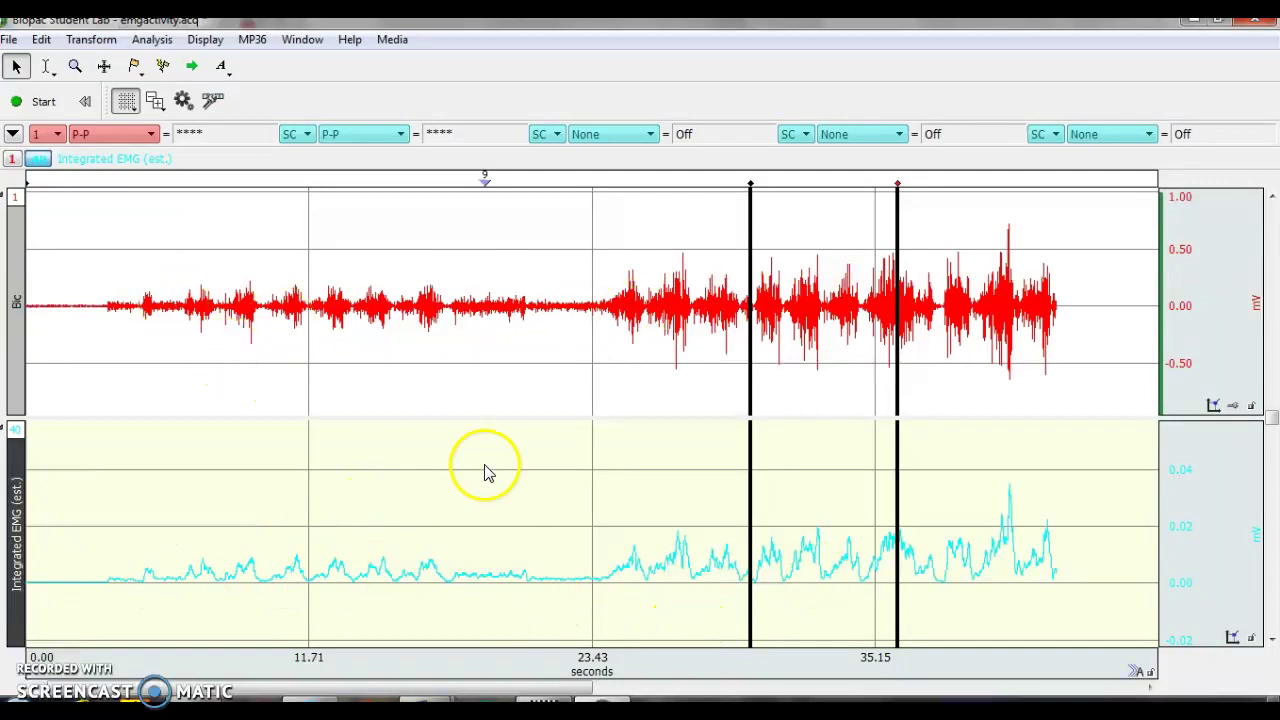
click(205, 39)
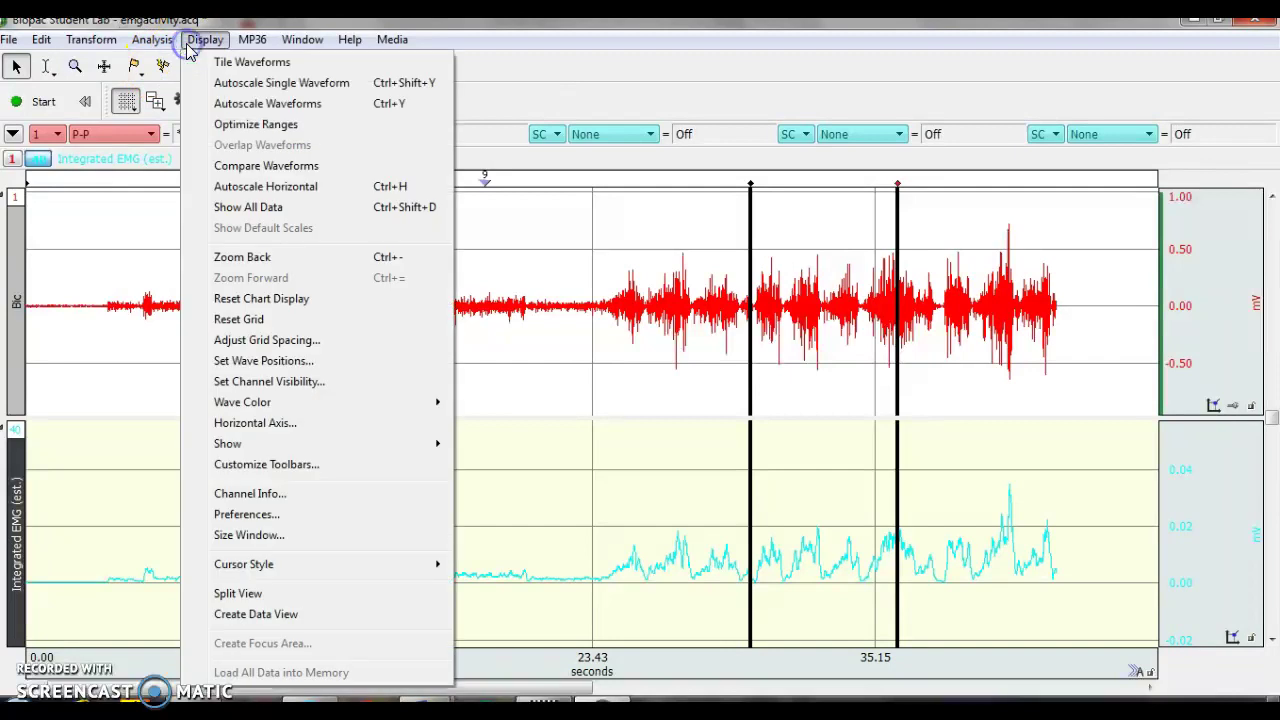
click(250, 186)
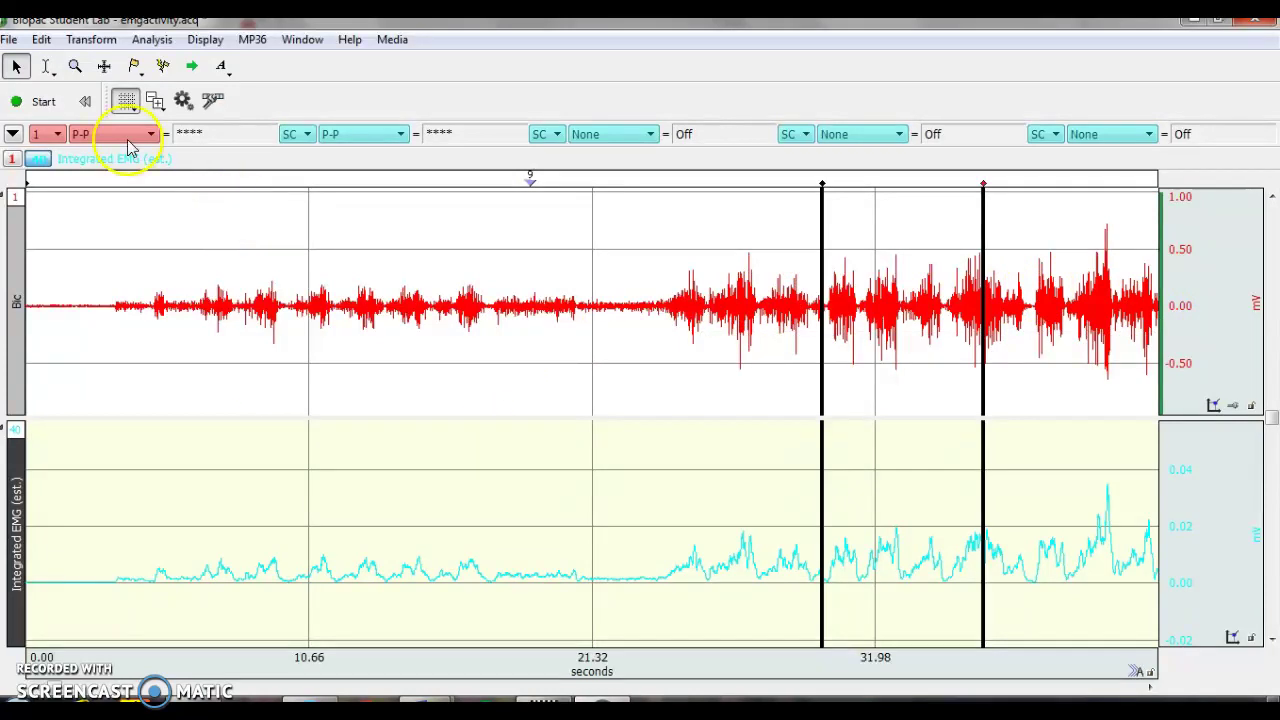
Select the first EMG burst and enter its P-P value 0.0038 as Bar Trial 1
click(46, 65)
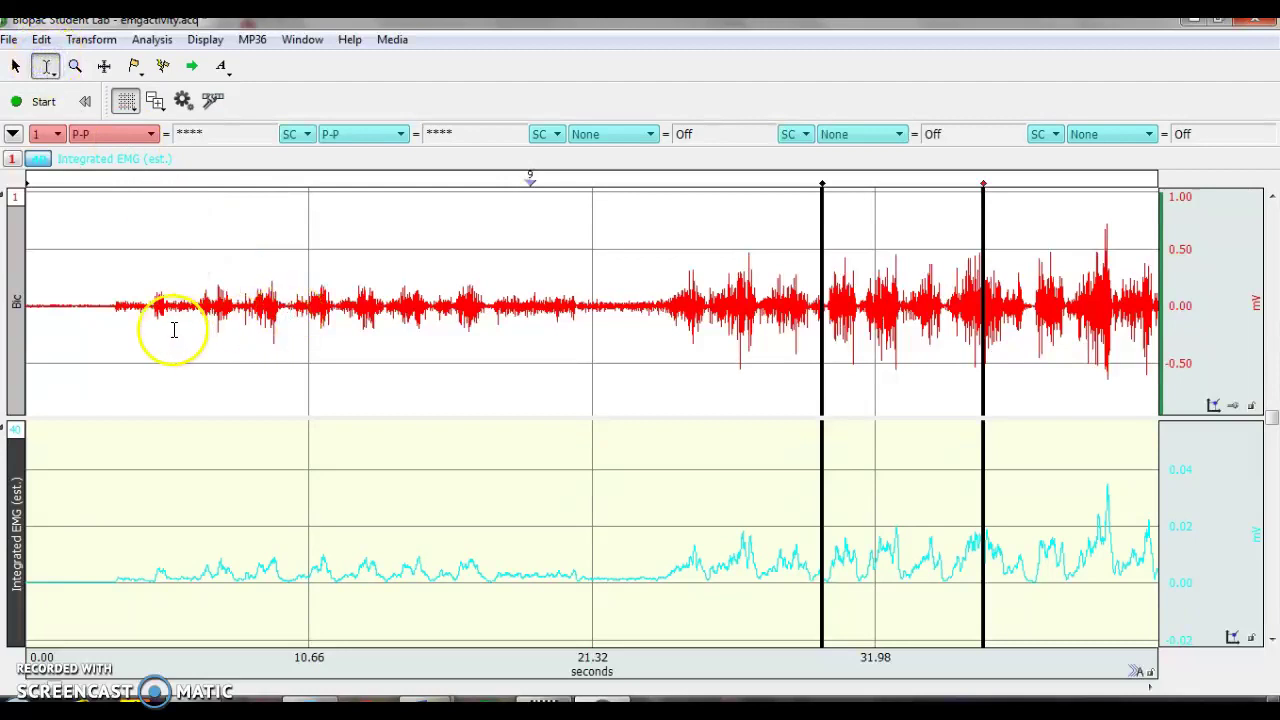
click(157, 571)
drag(157, 571, 167, 573)
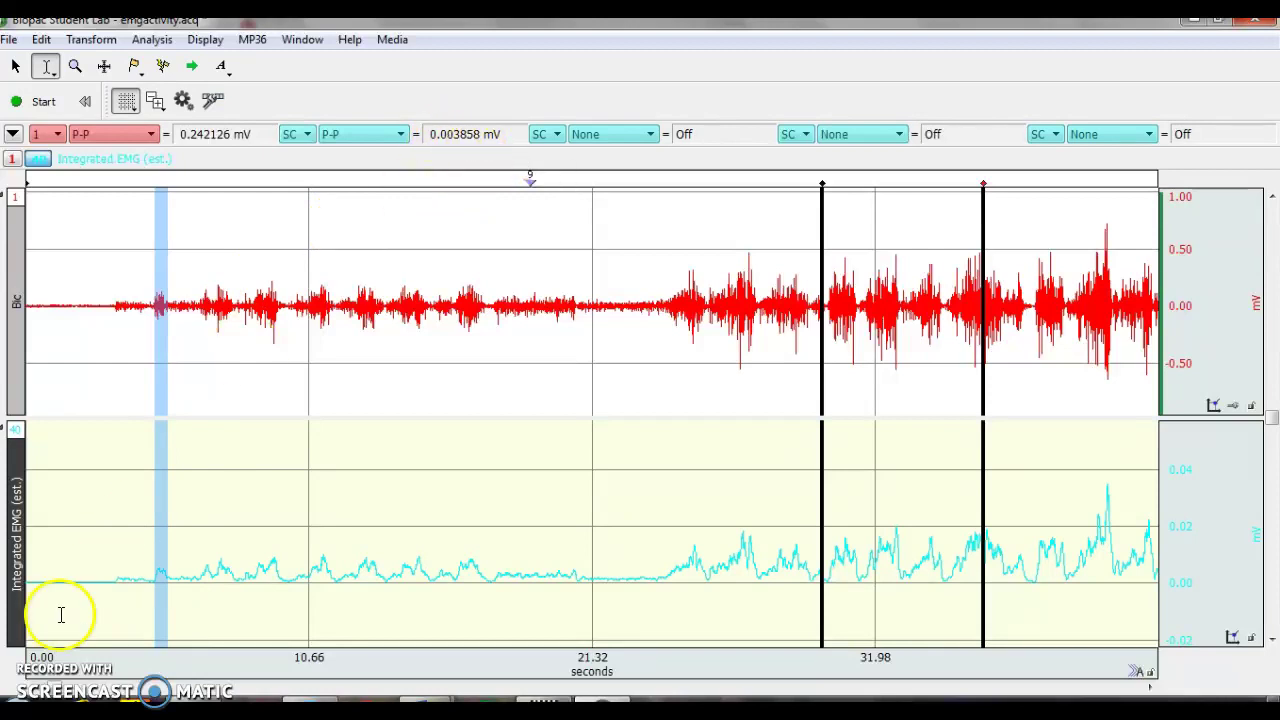
click(45, 700)
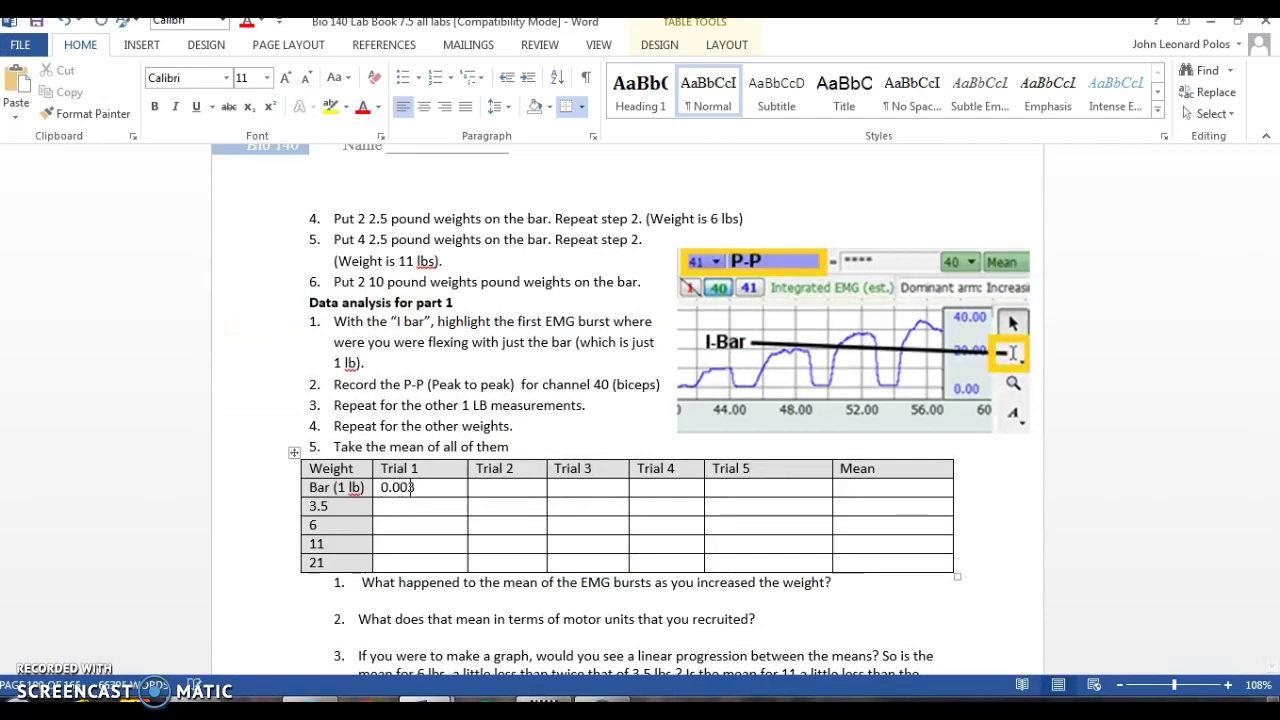
text(0.0038)
Measure the next burst, enter 0.0069 as Bar Trial 2, and scroll to Part 2
key(alt+Tab)
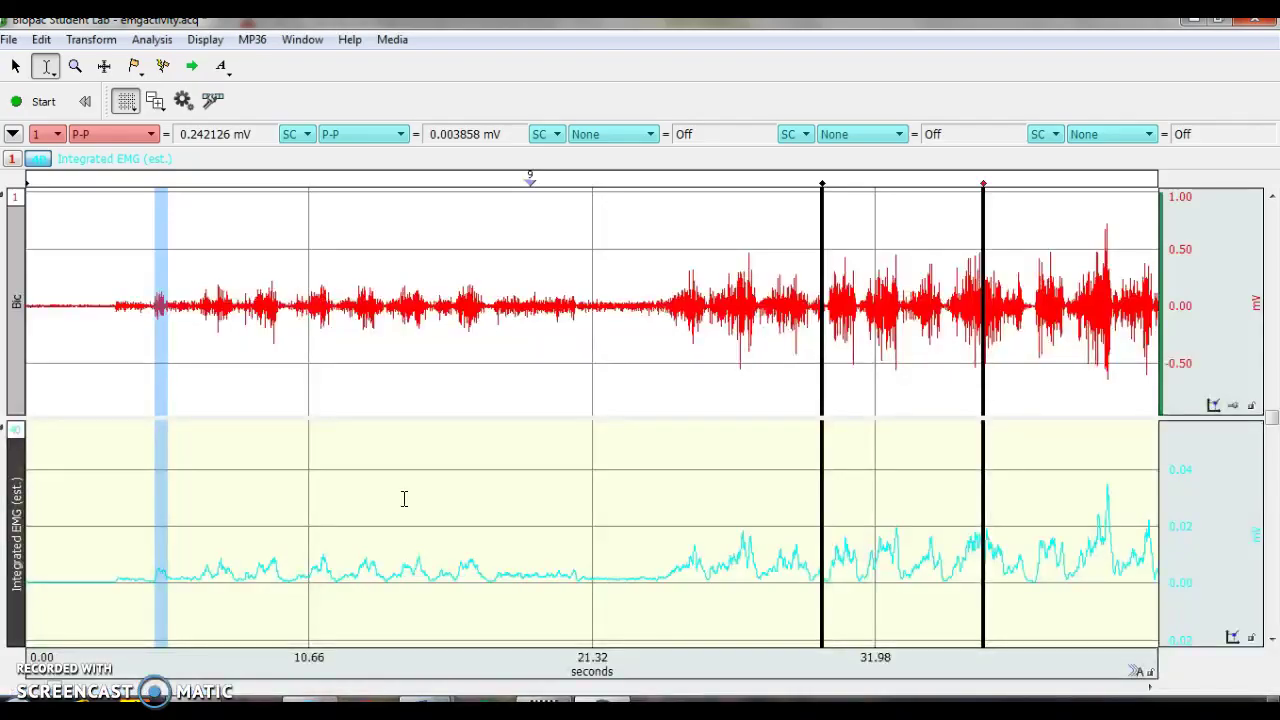
drag(202, 571, 233, 571)
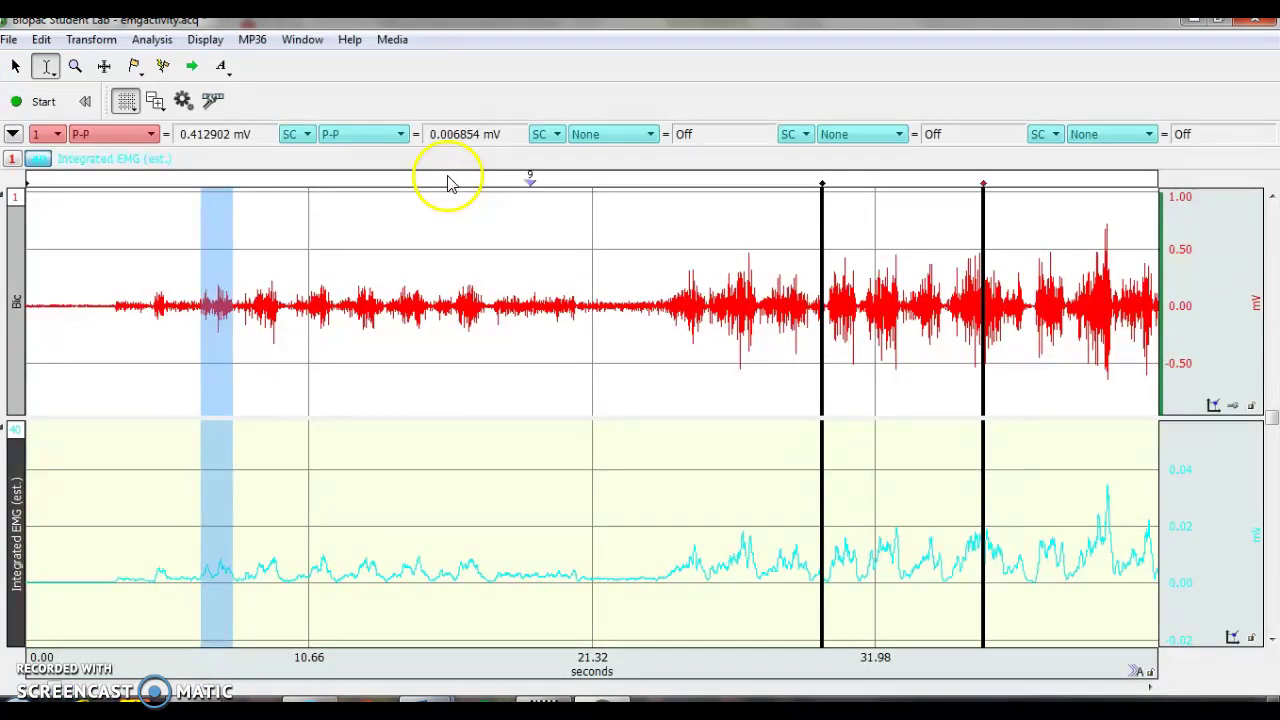
key(alt+Tab)
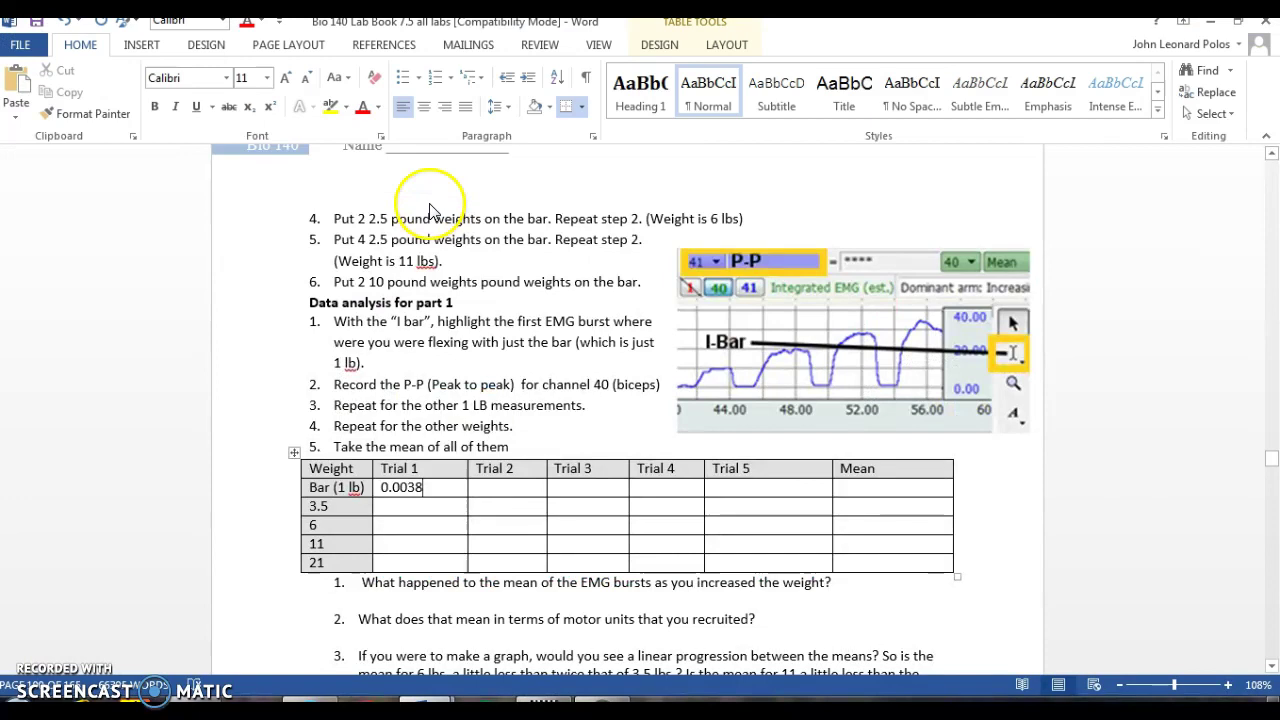
click(501, 491)
text(00..)
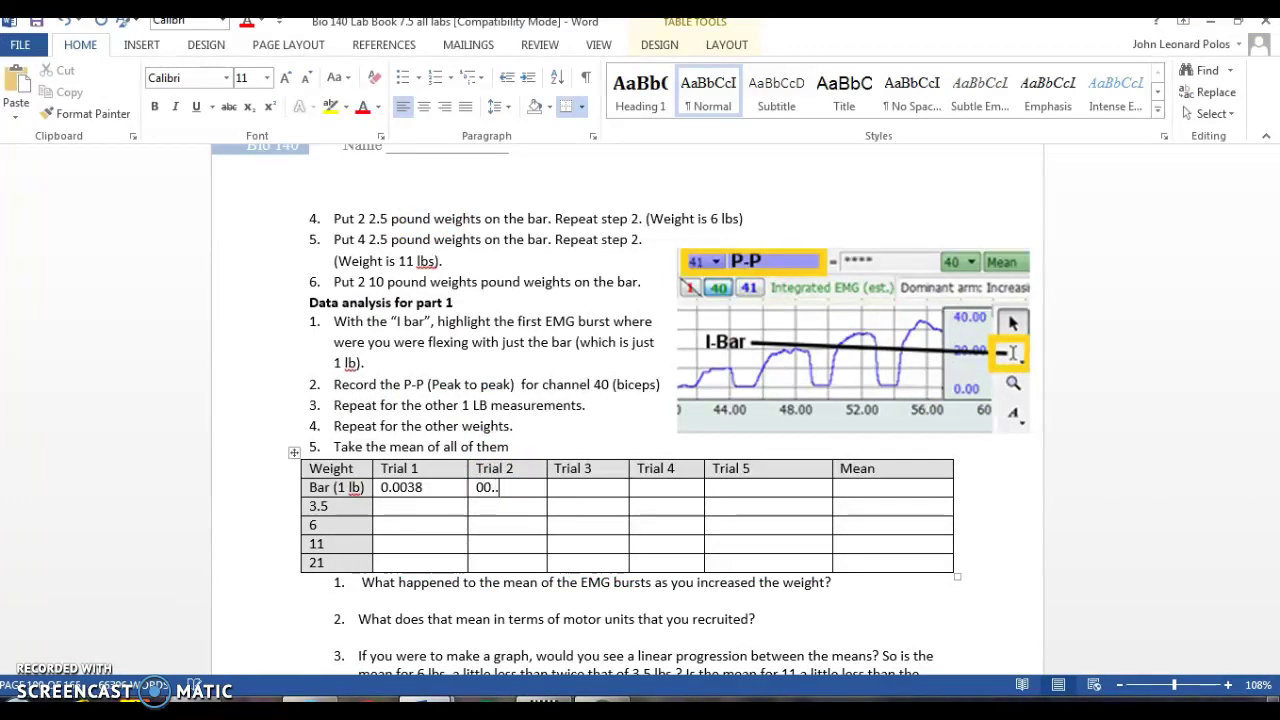
key(BackSpace)
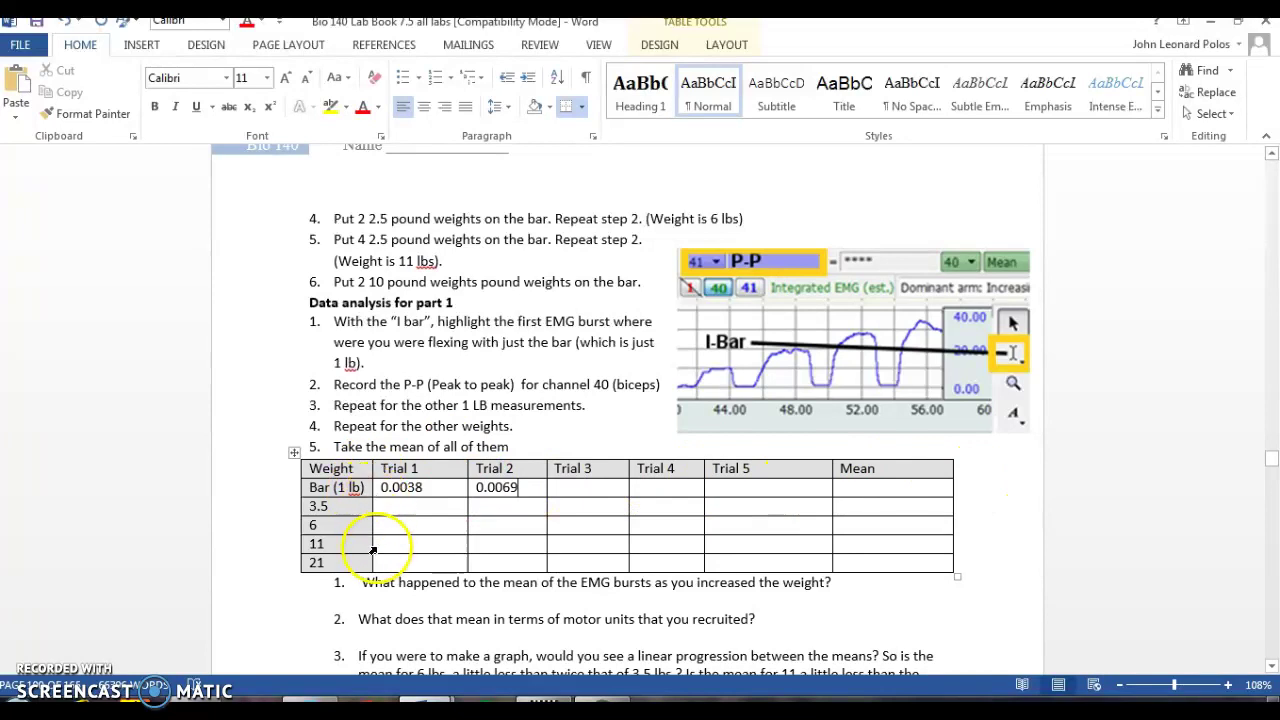
click(1272, 666)
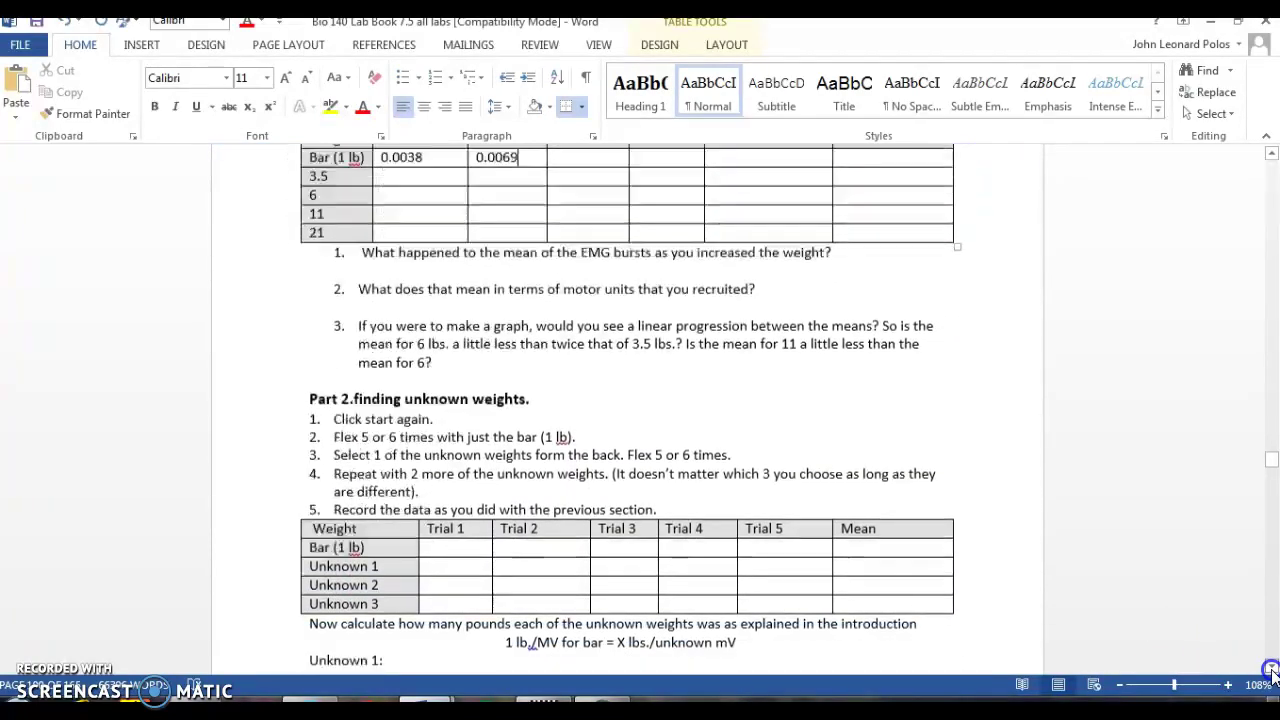
scroll(1006, 571, down, 3)
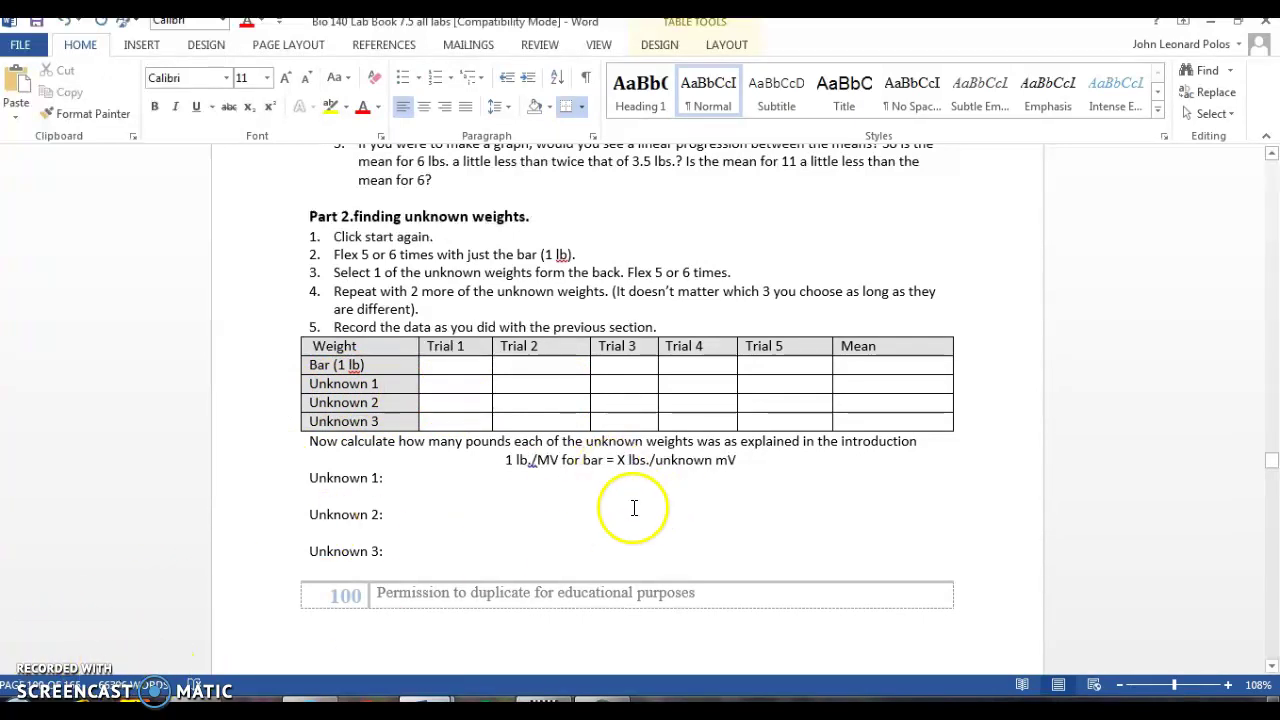
Paste the Bar (1 lb) and Unknown 1 trials, means 0.00746 and 0.0162, into the table
text(0.0068	0.0078	0.0077	0.0073	0.0077	0.00746 0.015	0.018	0.015	0.016	0.017	0.0162)
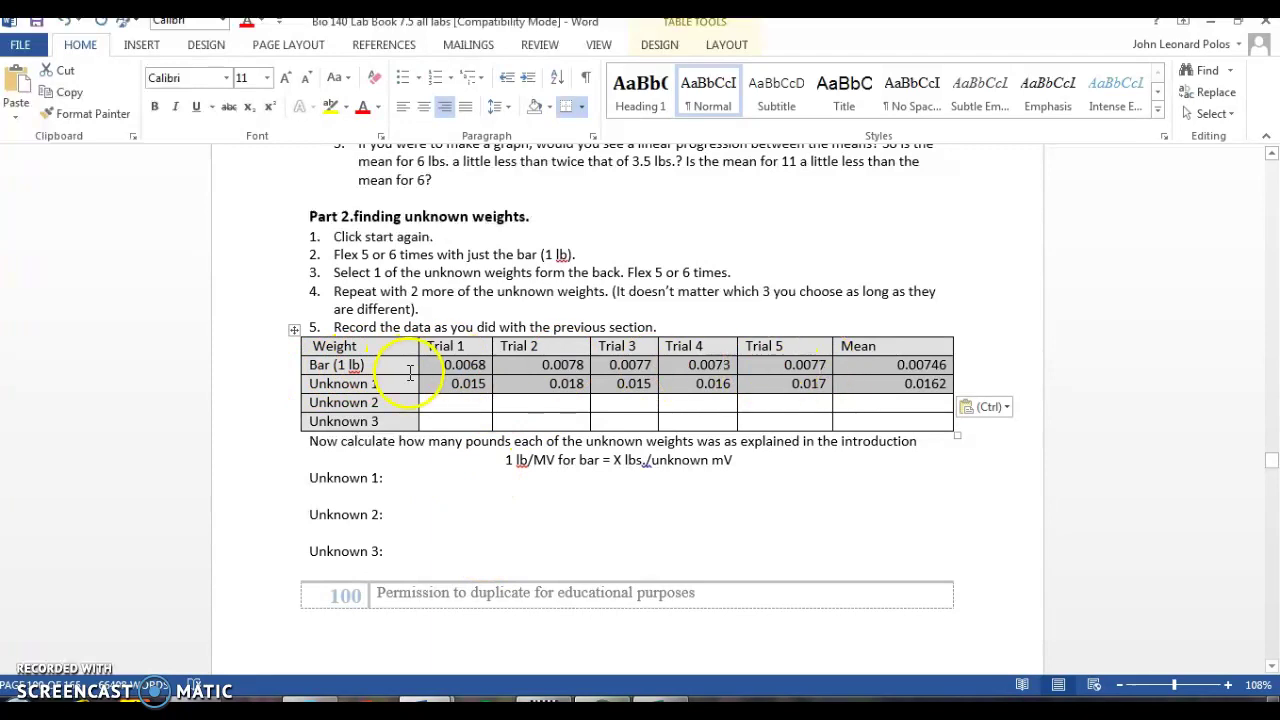
key(alt+Tab)
click(420, 698)
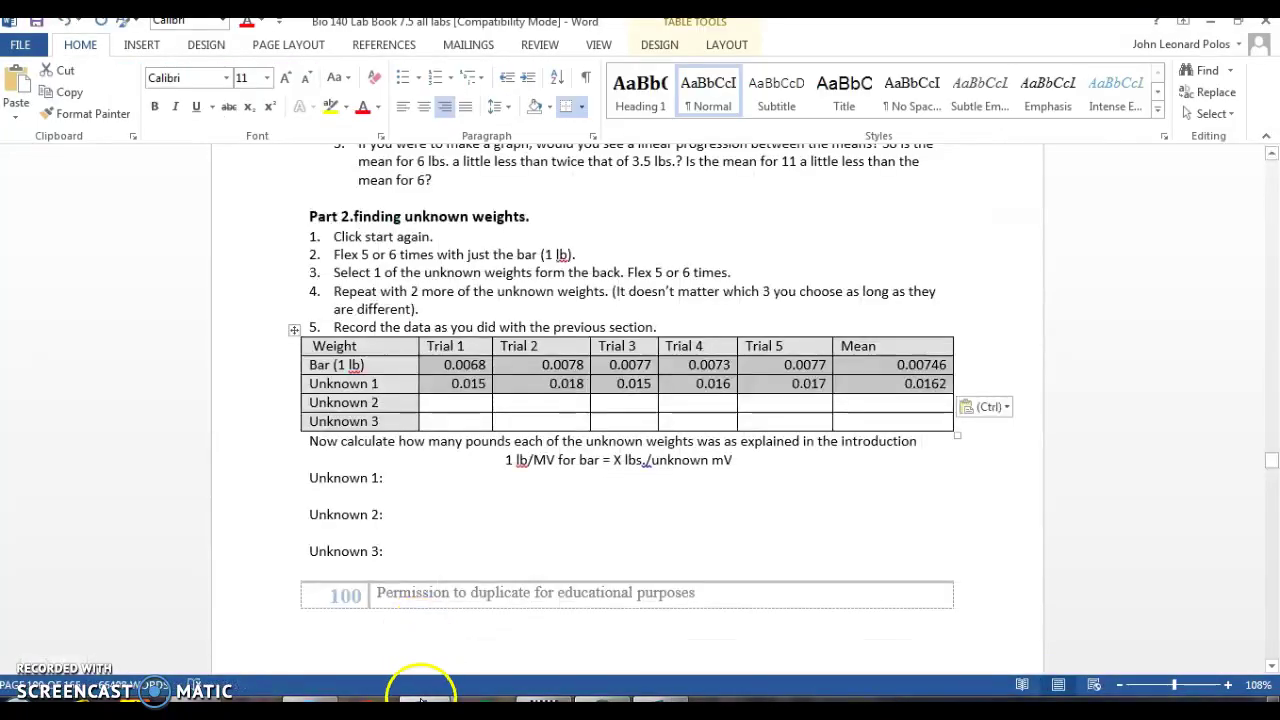
click(603, 698)
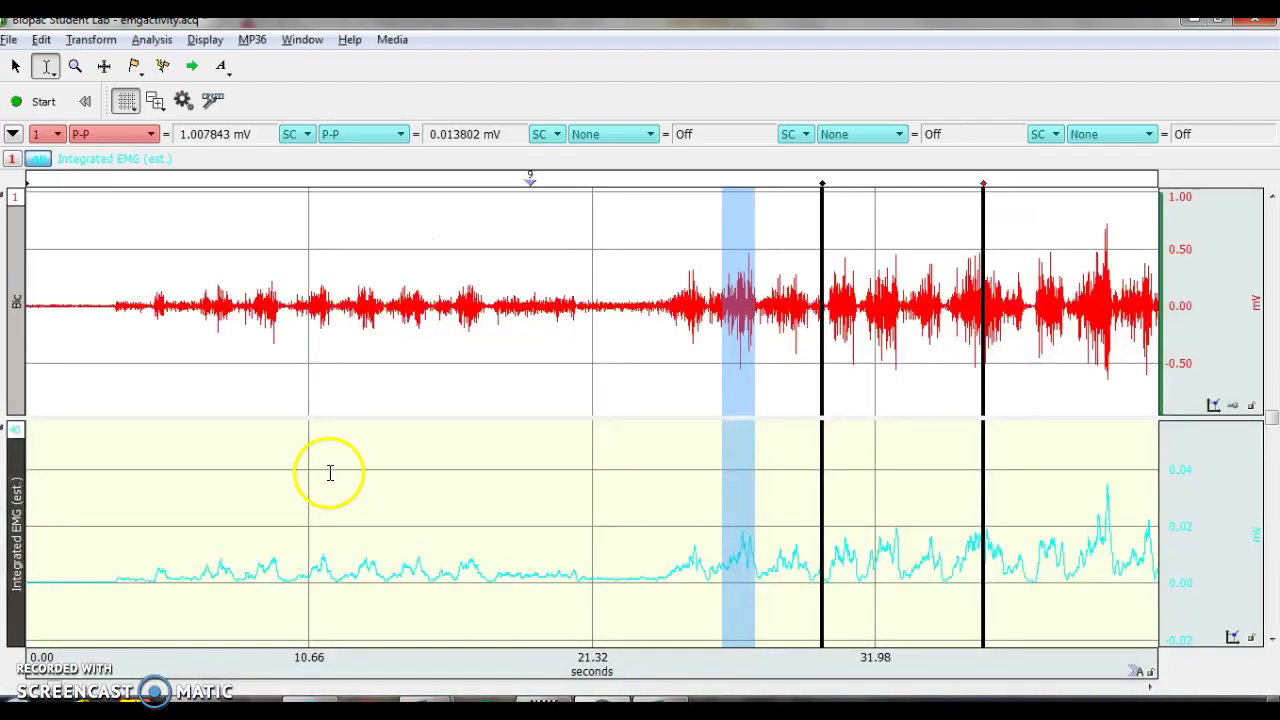
drag(299, 308, 332, 313)
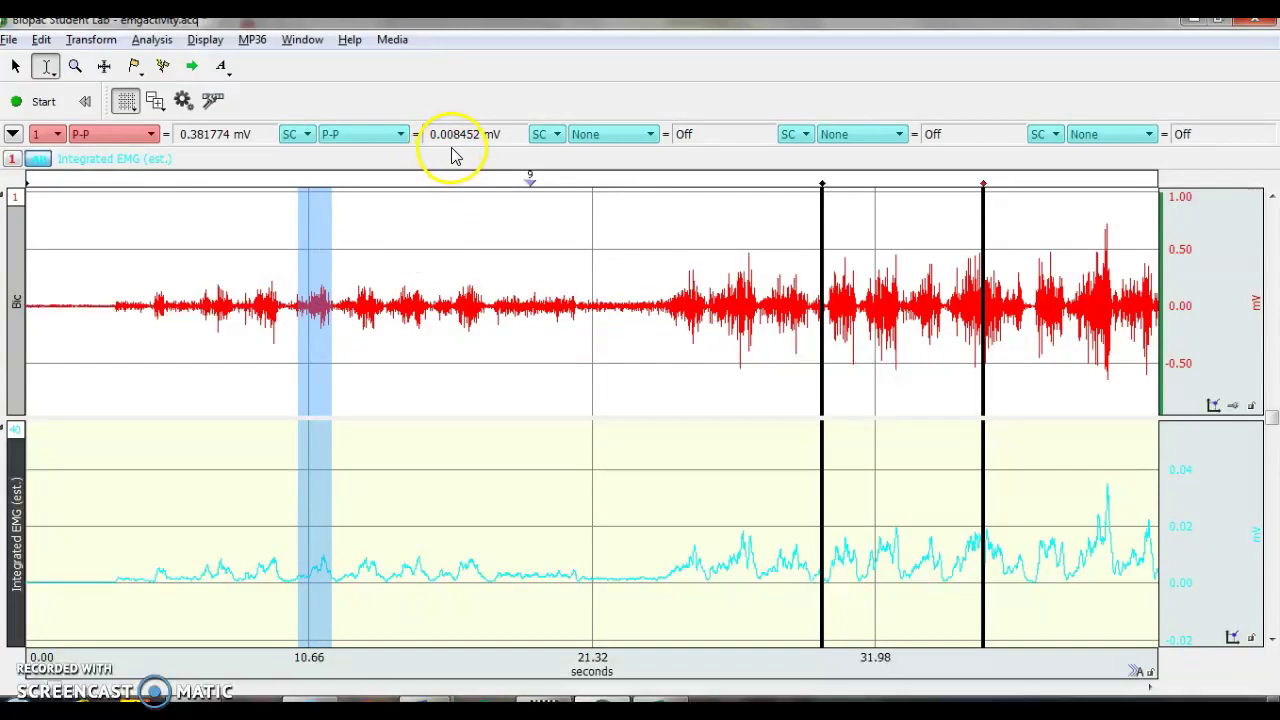
drag(354, 306, 380, 307)
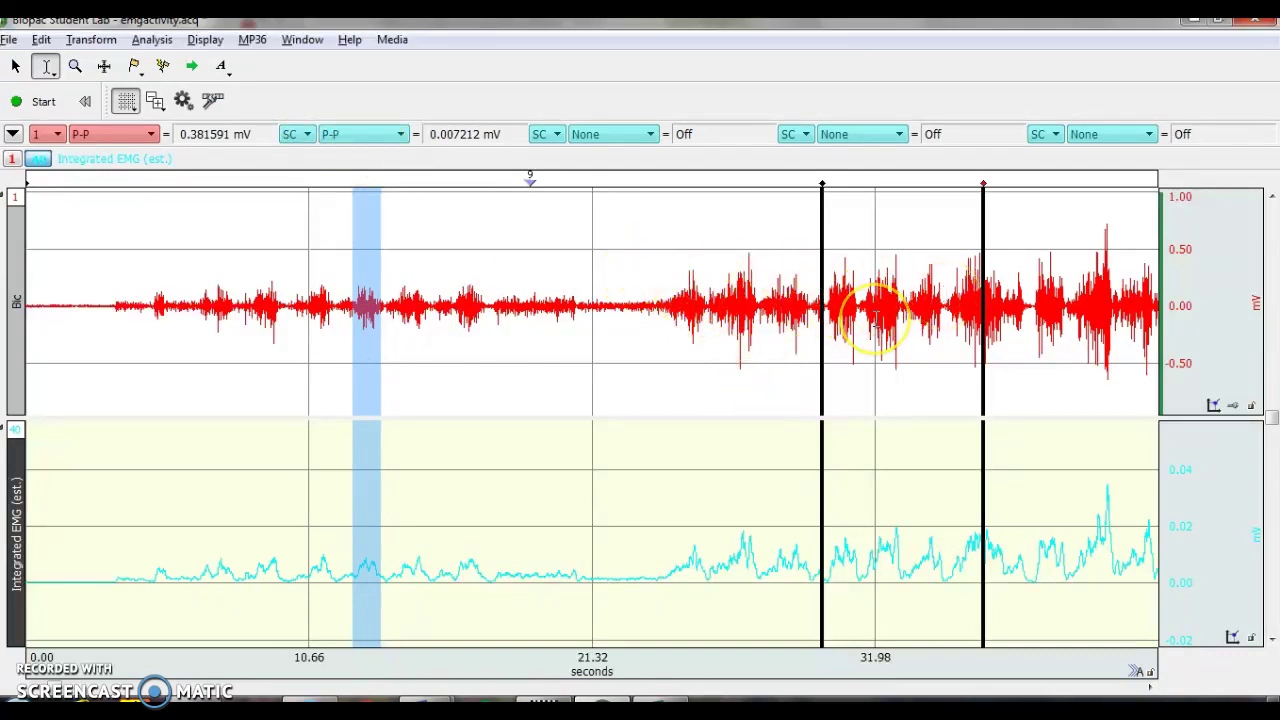
click(714, 568)
drag(714, 568, 765, 574)
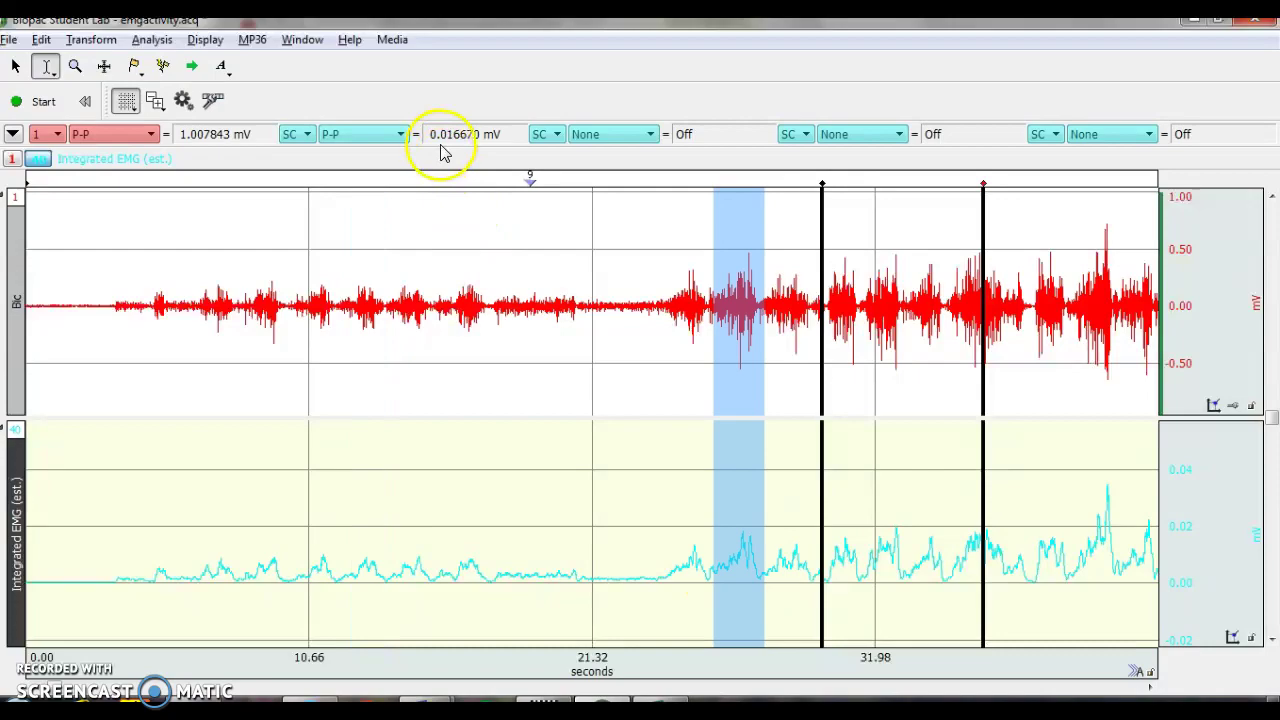
key(alt+Tab)
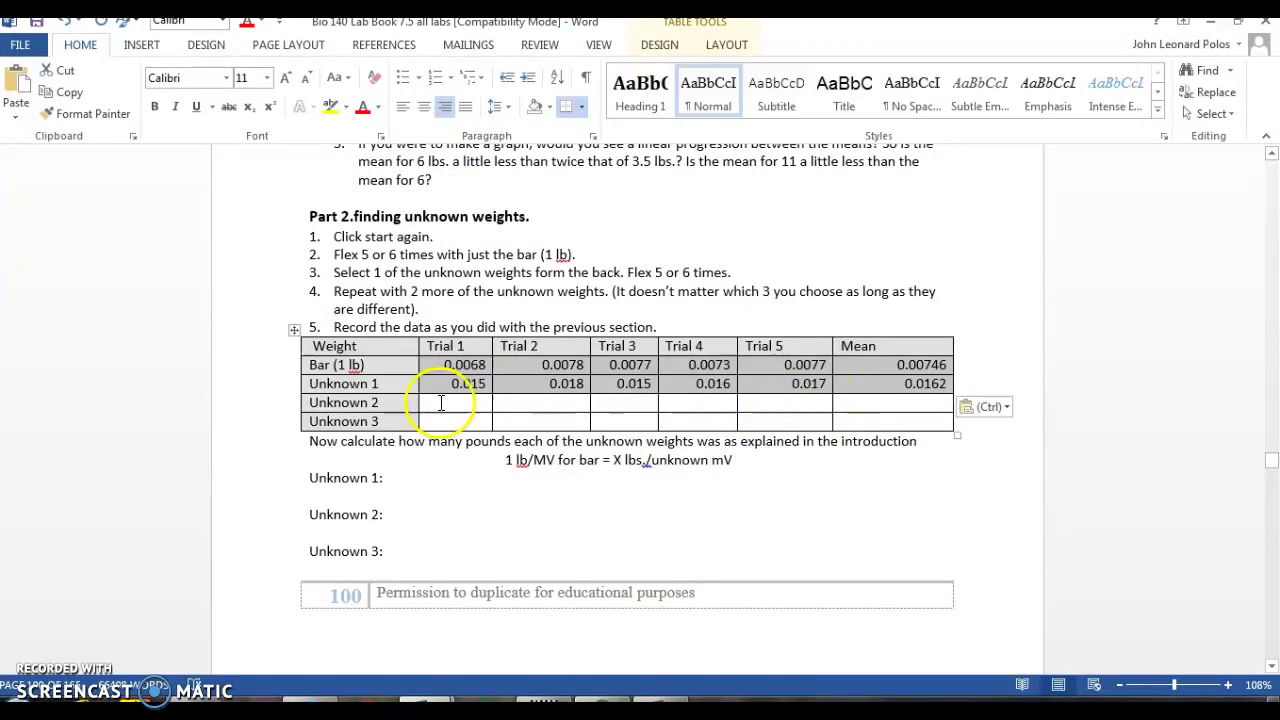
key(alt+Tab)
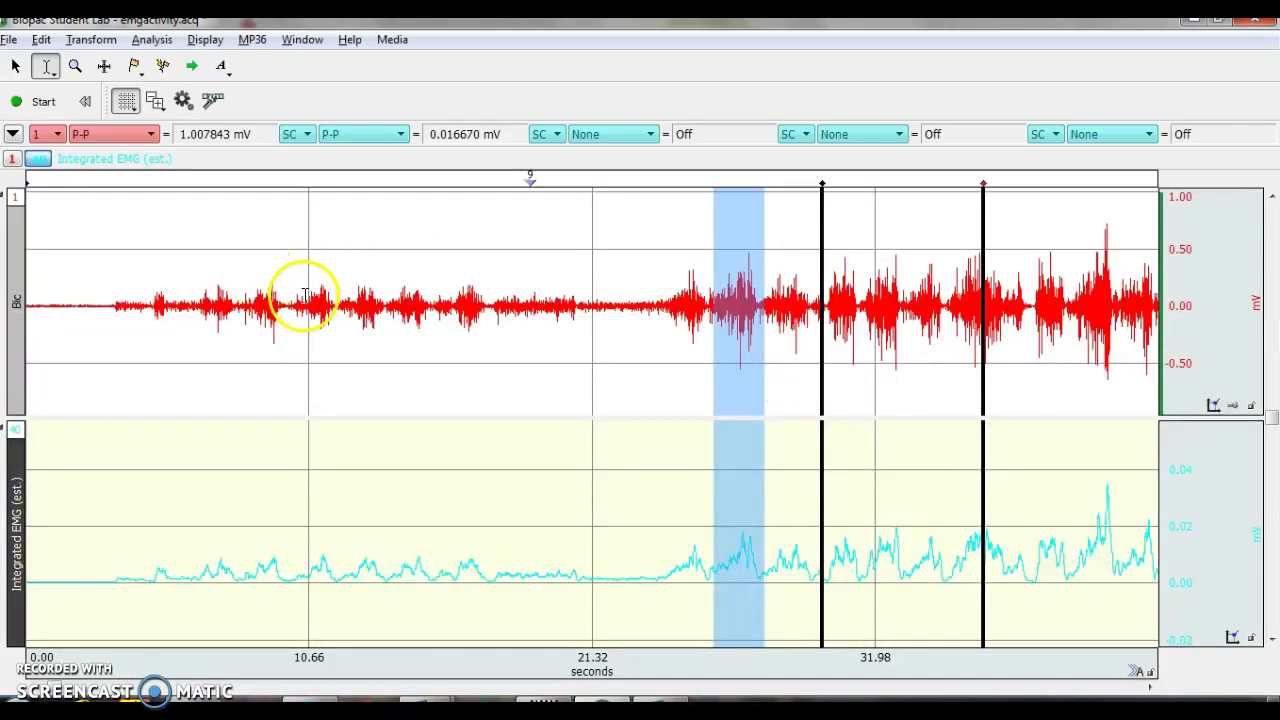
drag(304, 297, 415, 303)
click(395, 303)
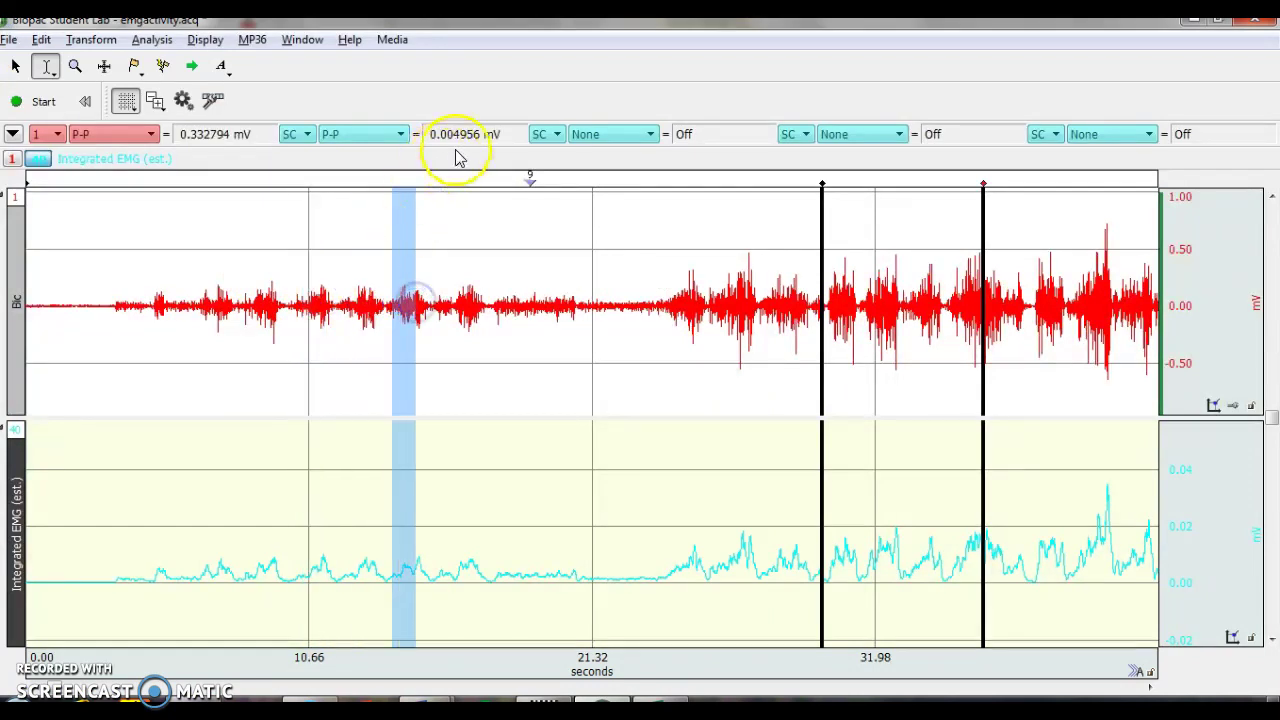
key(alt+Tab)
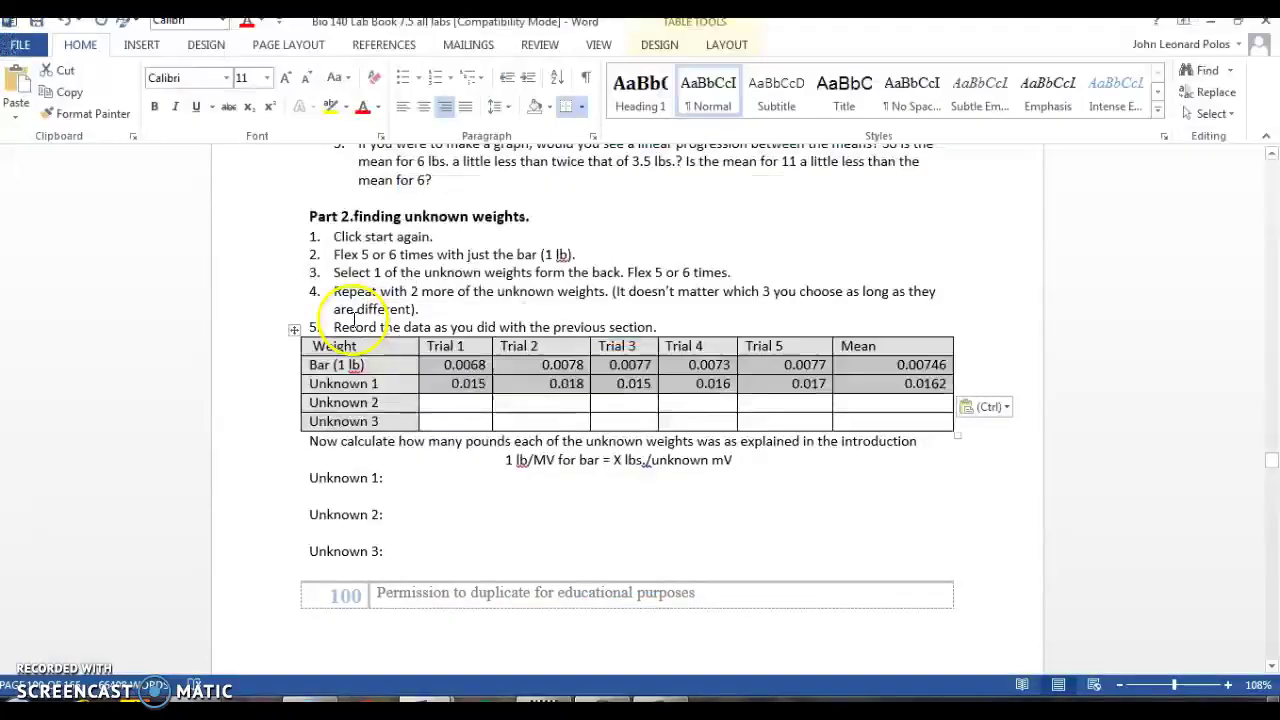
key(alt+Tab)
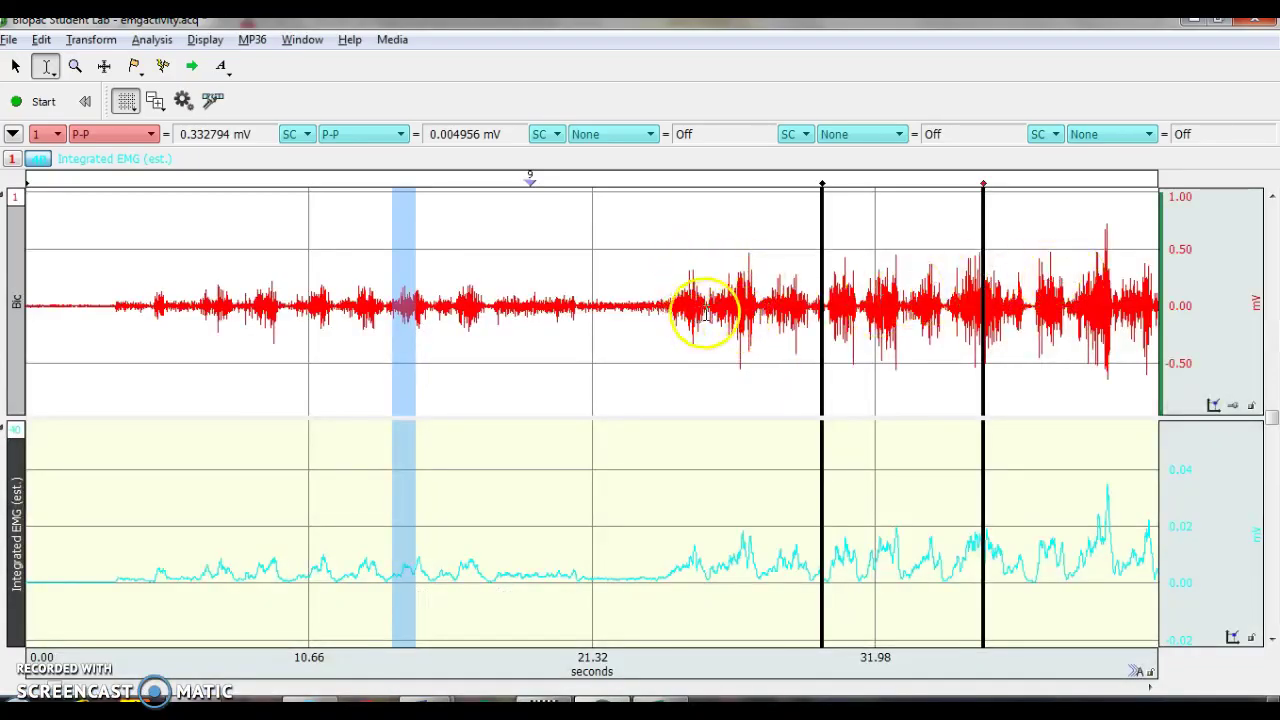
drag(709, 303, 770, 303)
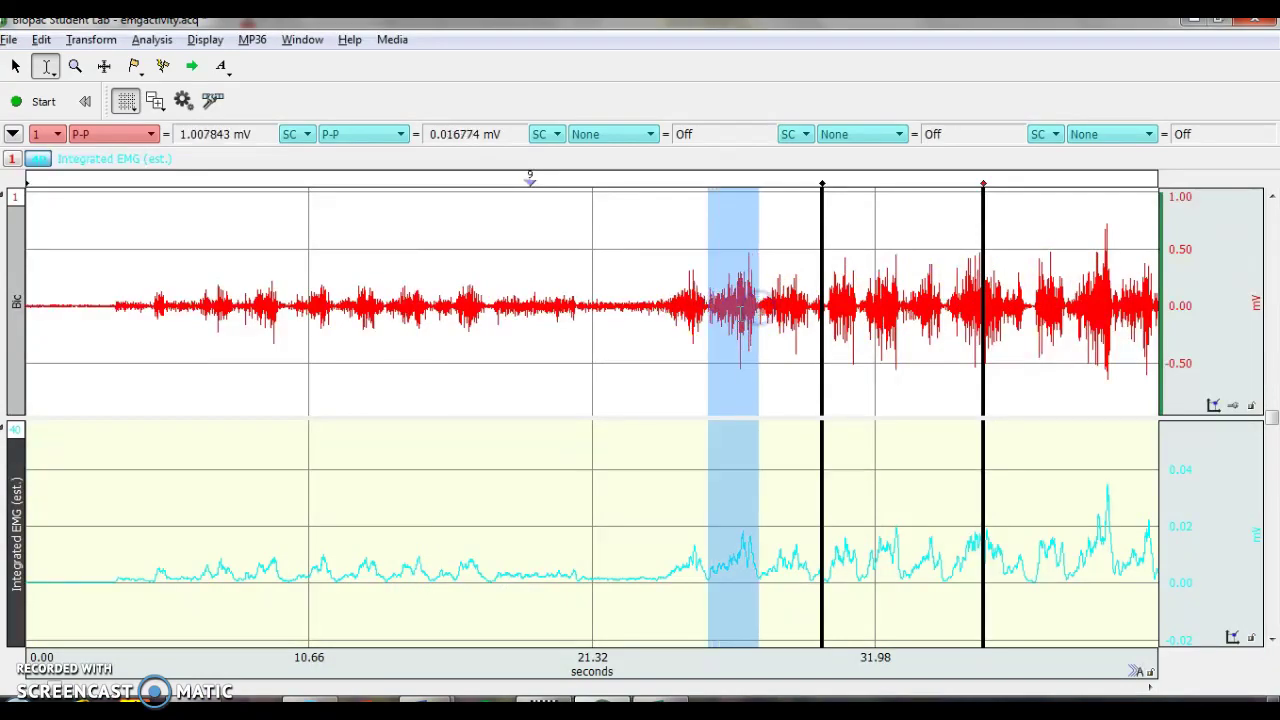
key(alt+Tab)
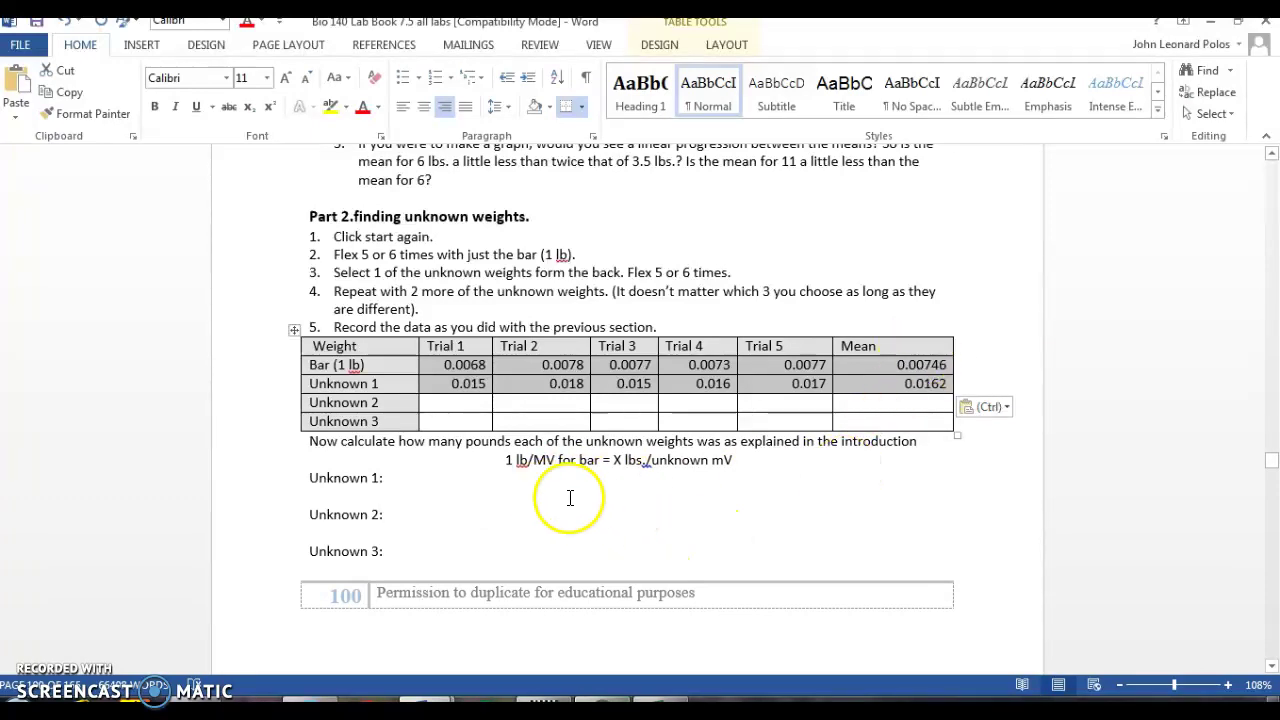
Correct the proportion line to 1Lb/0.00746 mv = X lb/0.0162
click(507, 461)
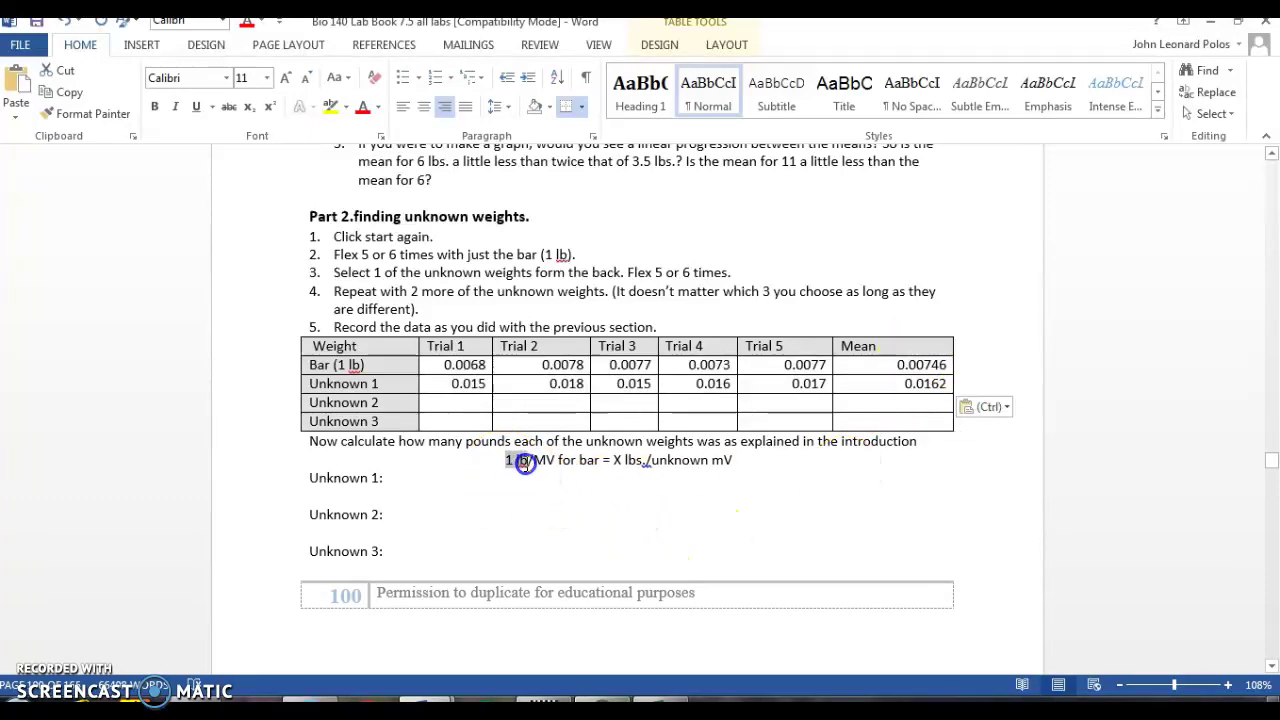
drag(524, 462, 527, 465)
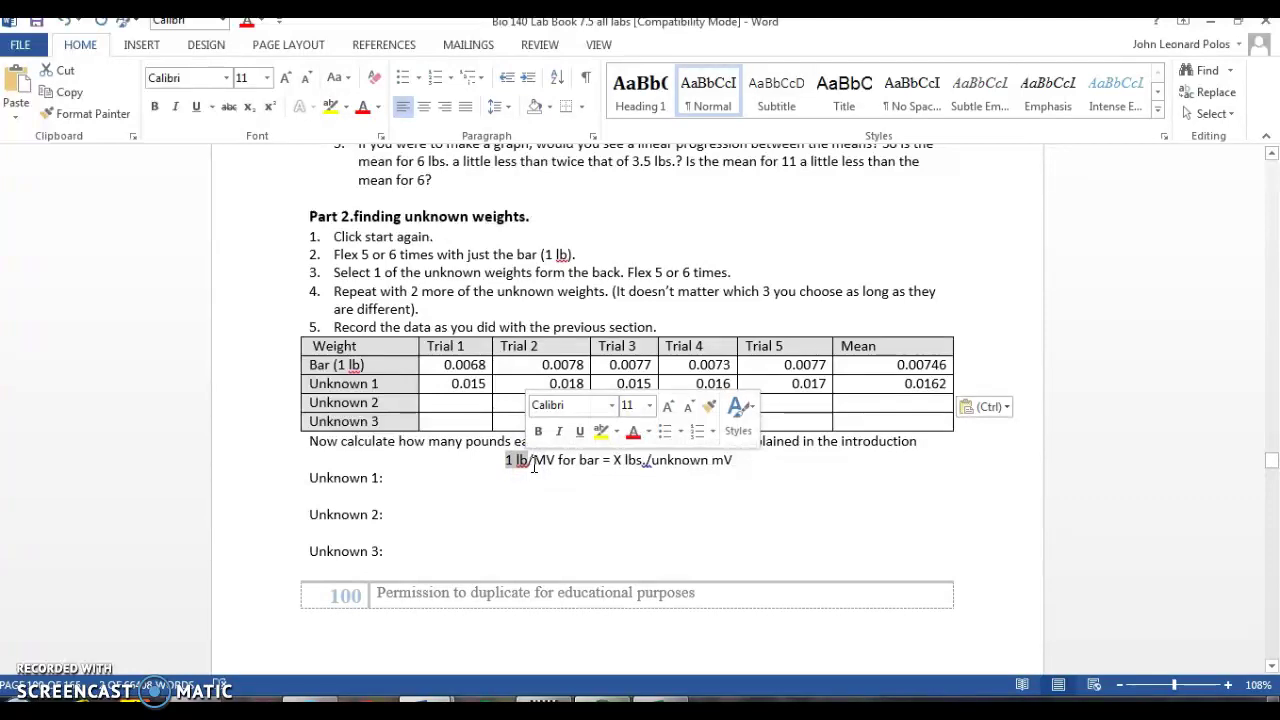
click(535, 464)
drag(549, 460, 554, 461)
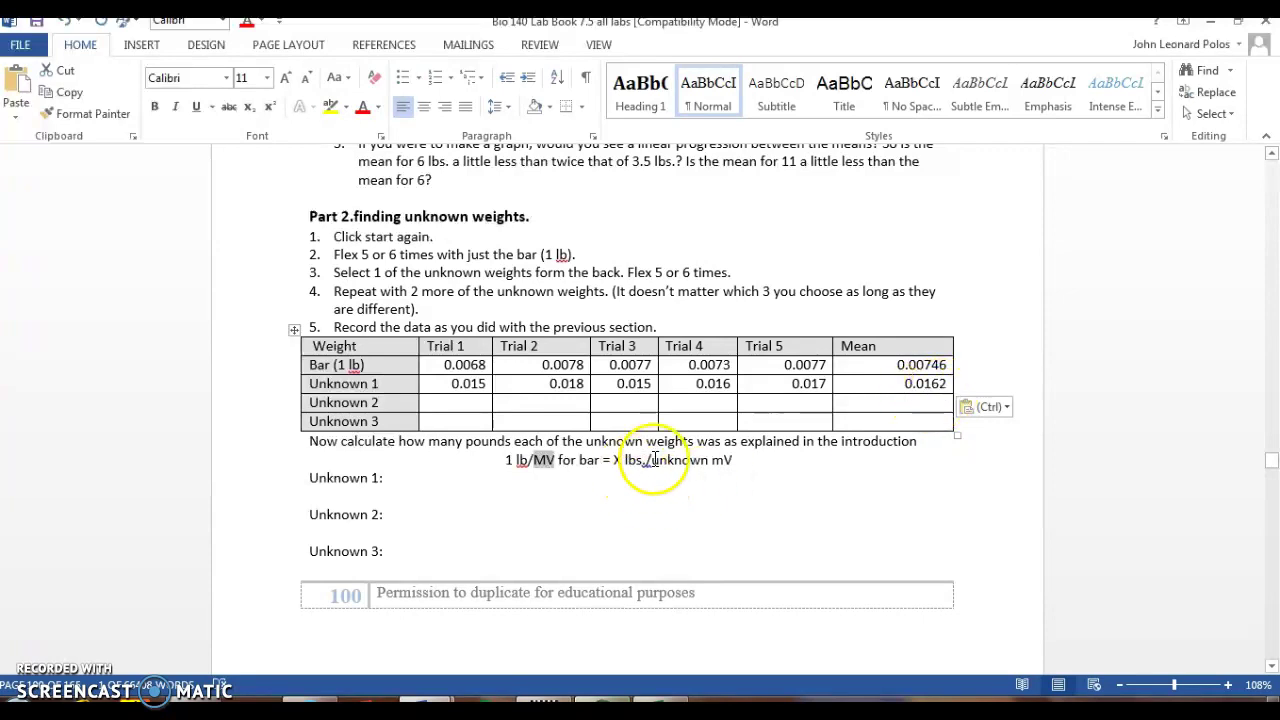
Add the Unknown 1 calculation line 1*0.0162/0.0076 = X below the equation
click(748, 460)
key(Return)
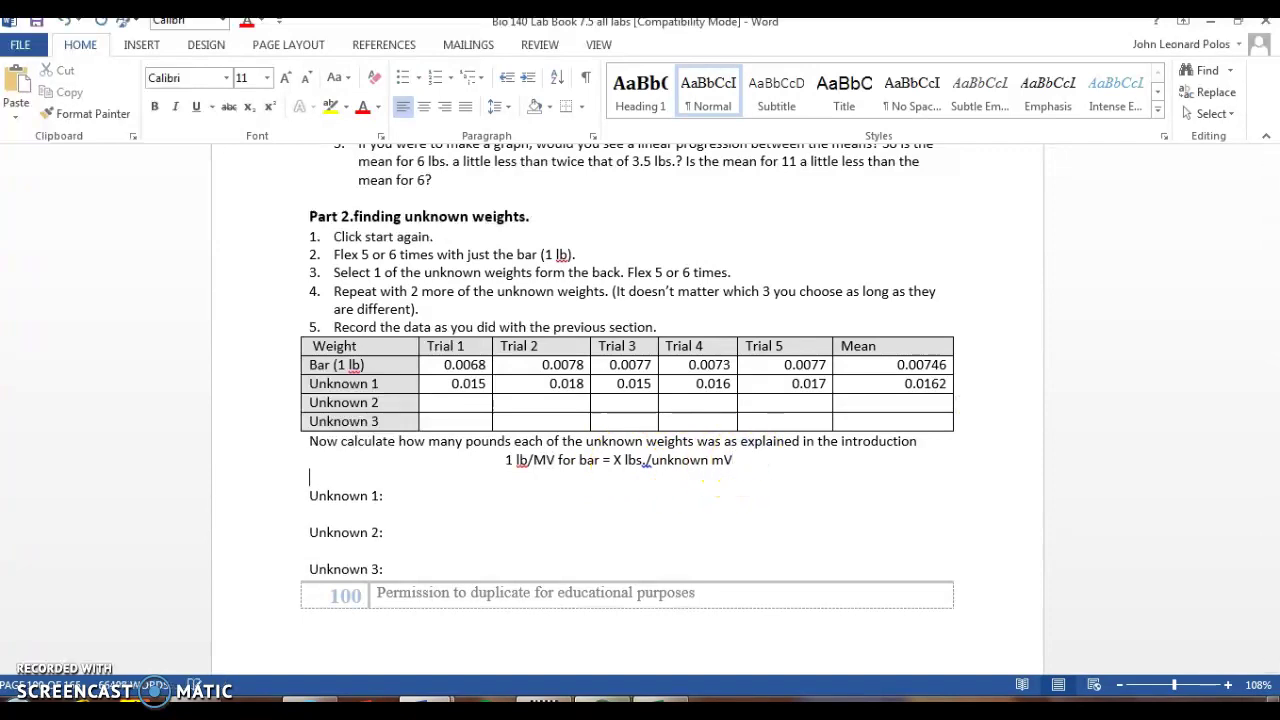
key(Return)
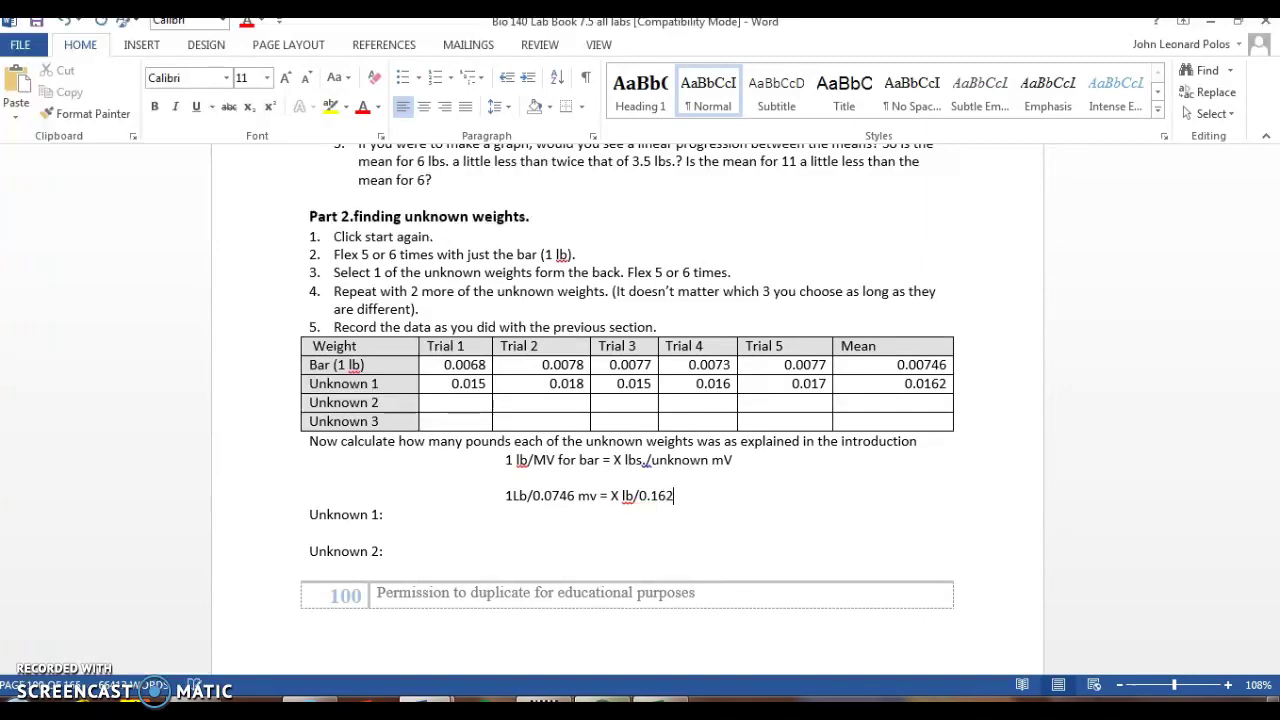
key(Return)
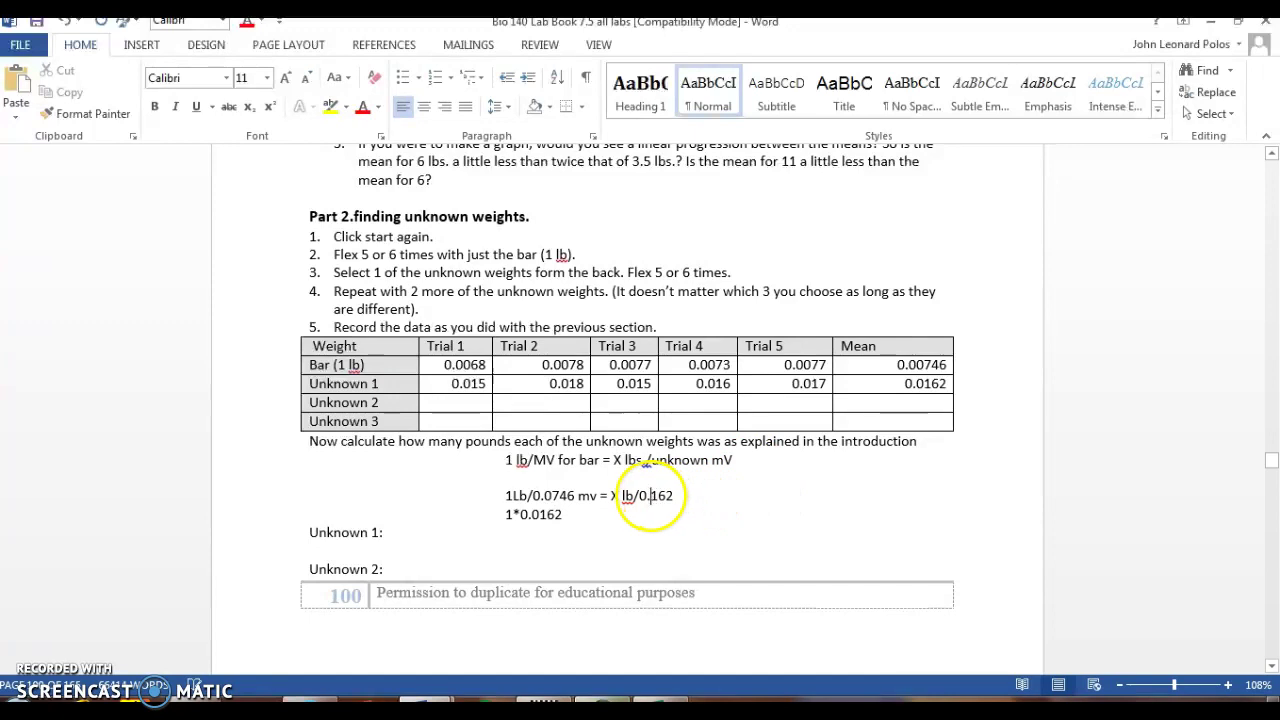
text(0162)
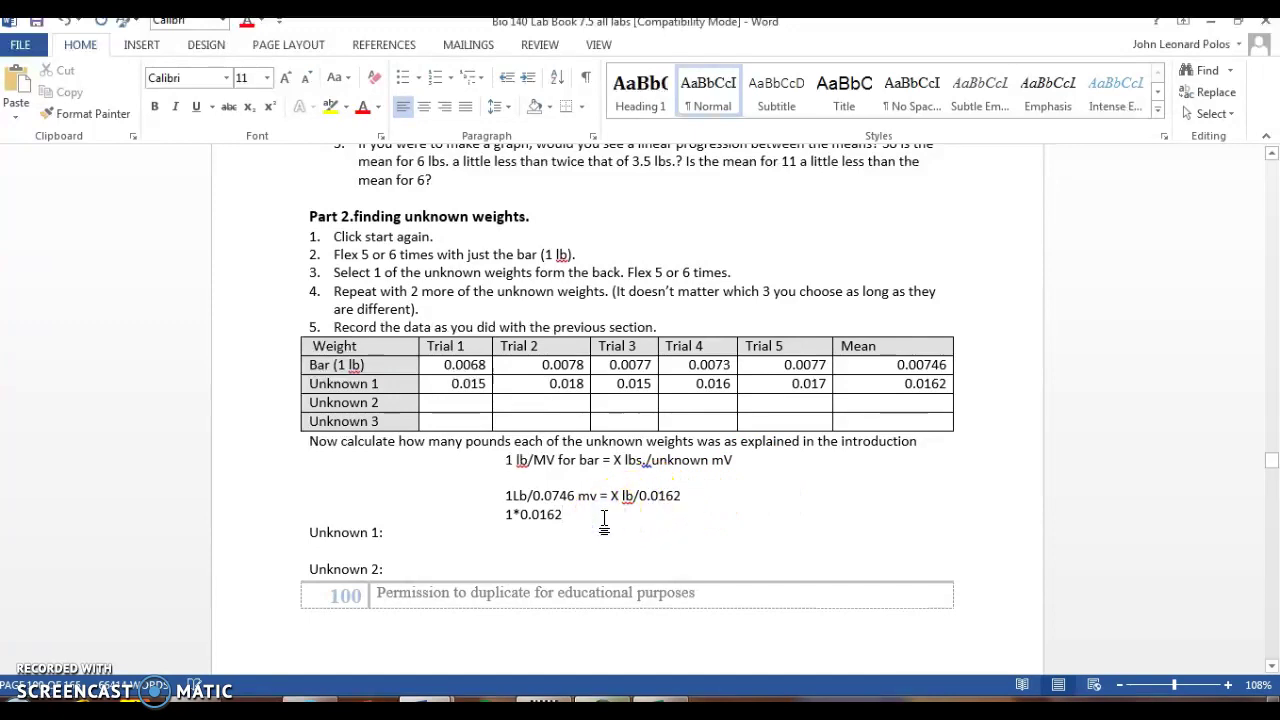
text(/0.0076)
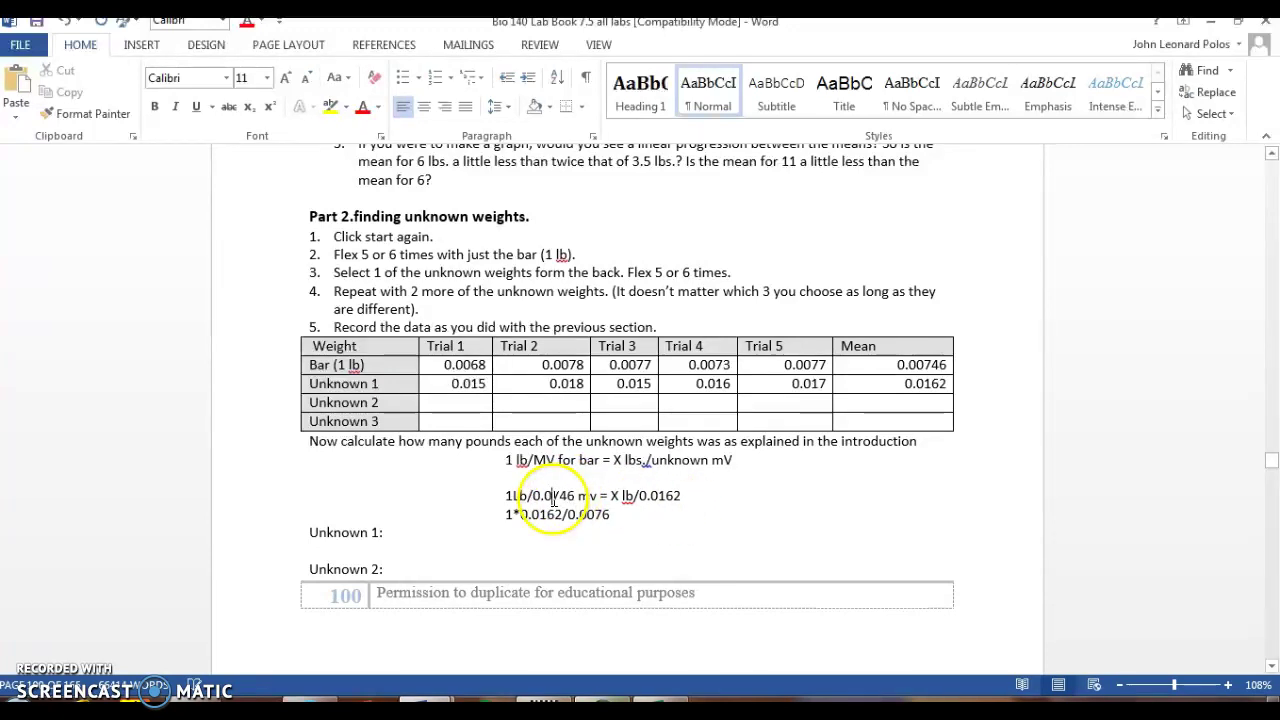
text(0)
click(633, 514)
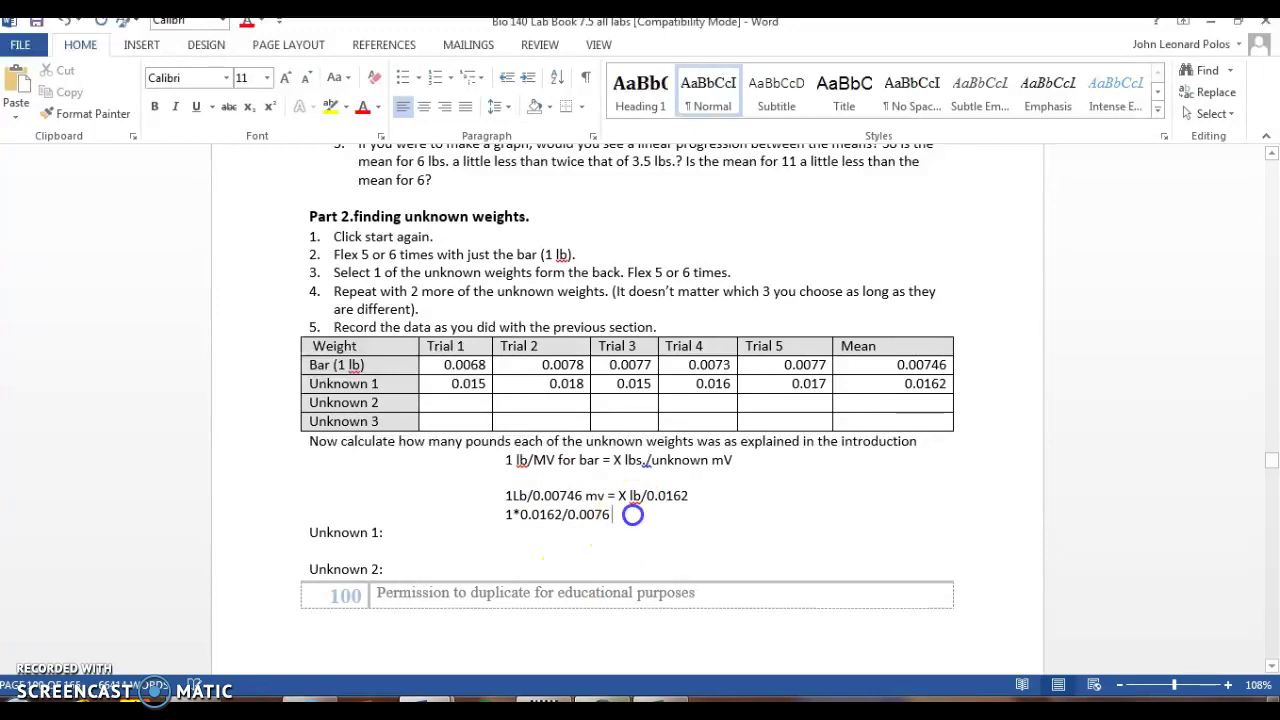
text(= X)
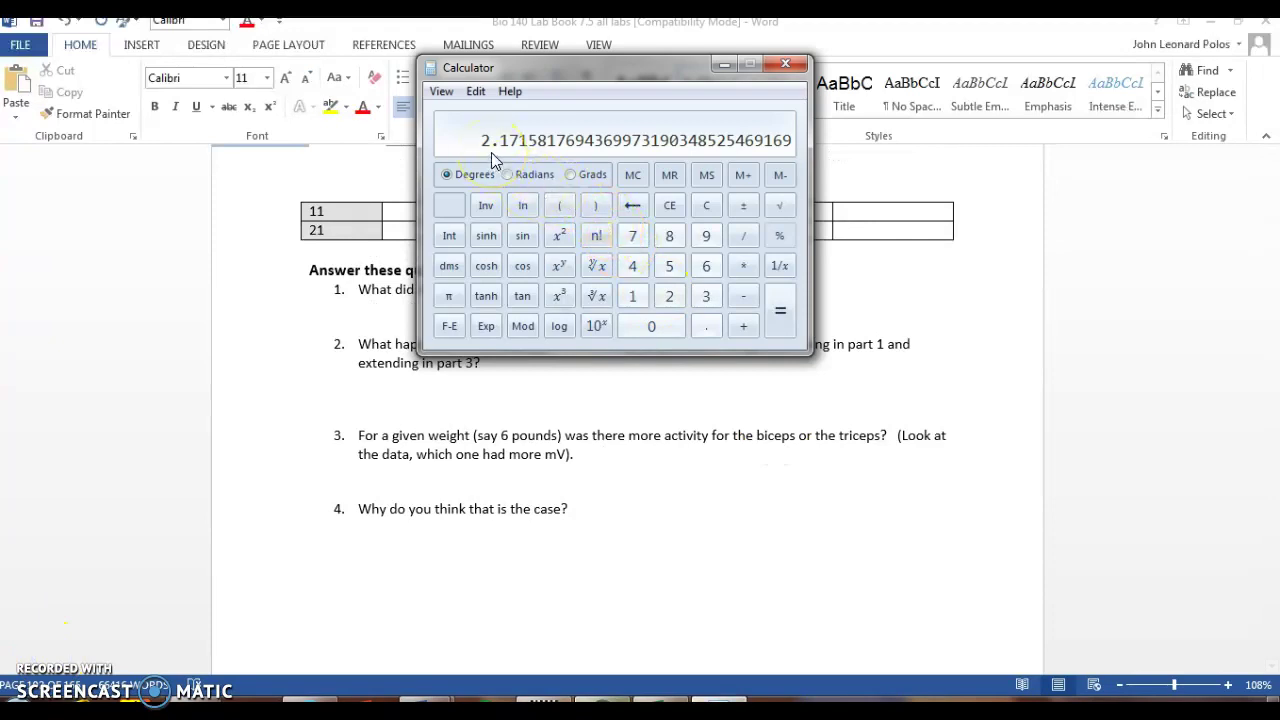
Leave Calculator's 2.17 result and bring up Word's open windows from the taskbar
click(519, 158)
click(427, 706)
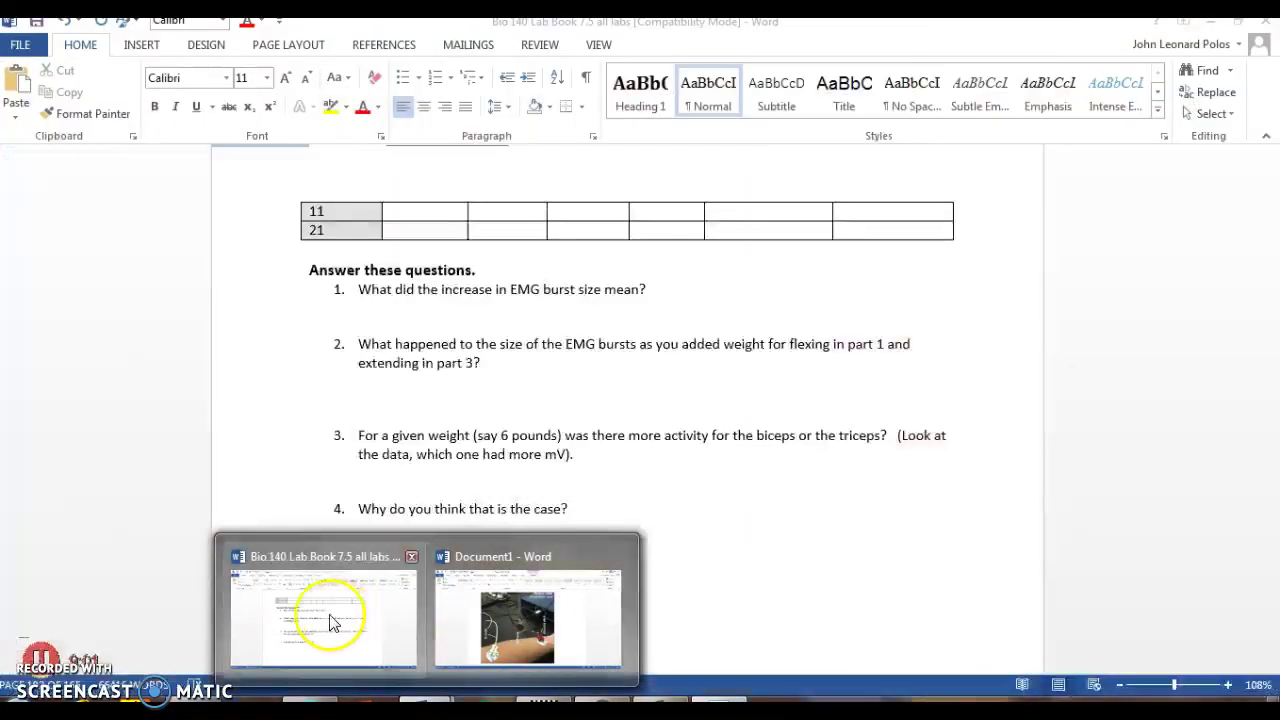
Bring the Bio 140 lab book forward and scroll up to the Part 3 triceps extension table
click(323, 617)
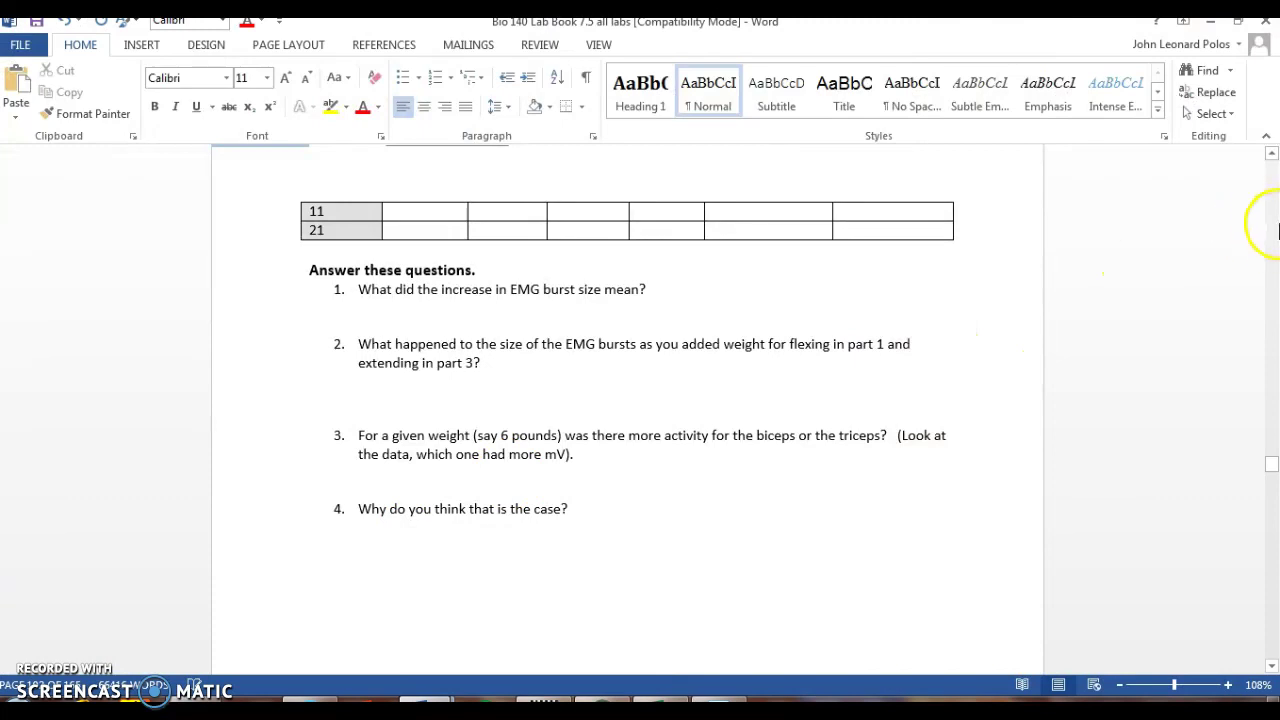
click(1273, 238)
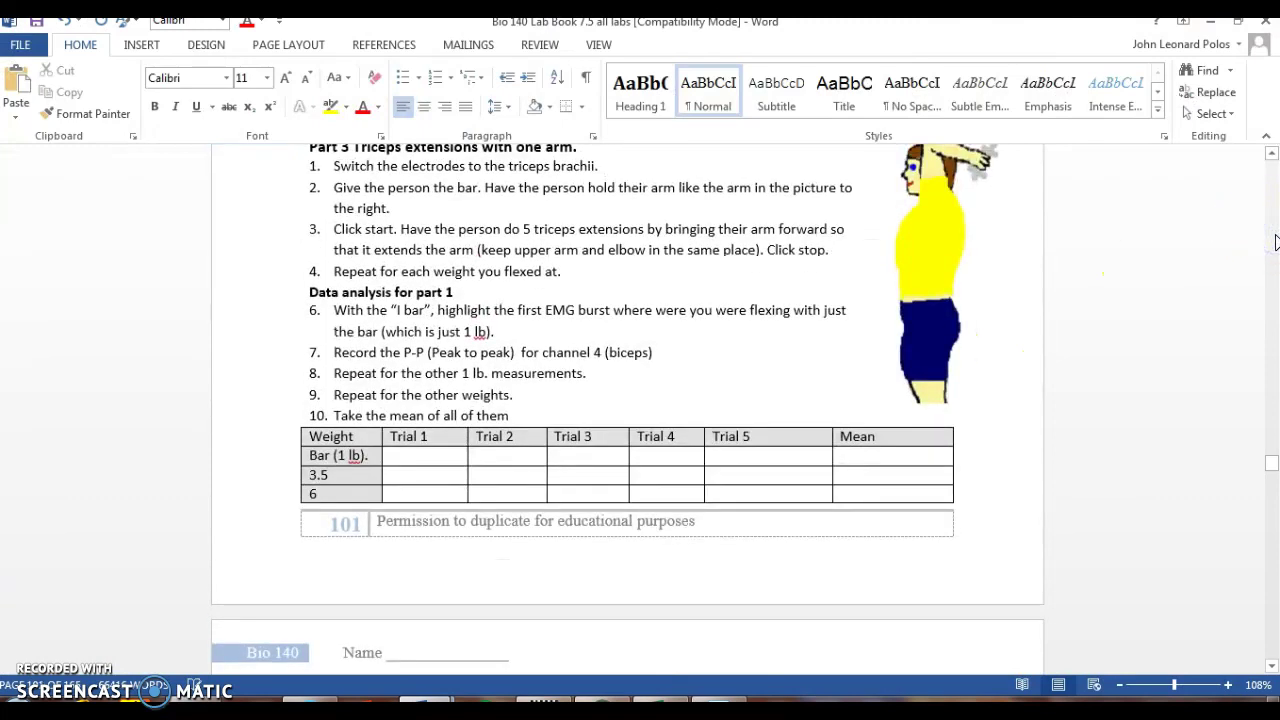
click(1271, 153)
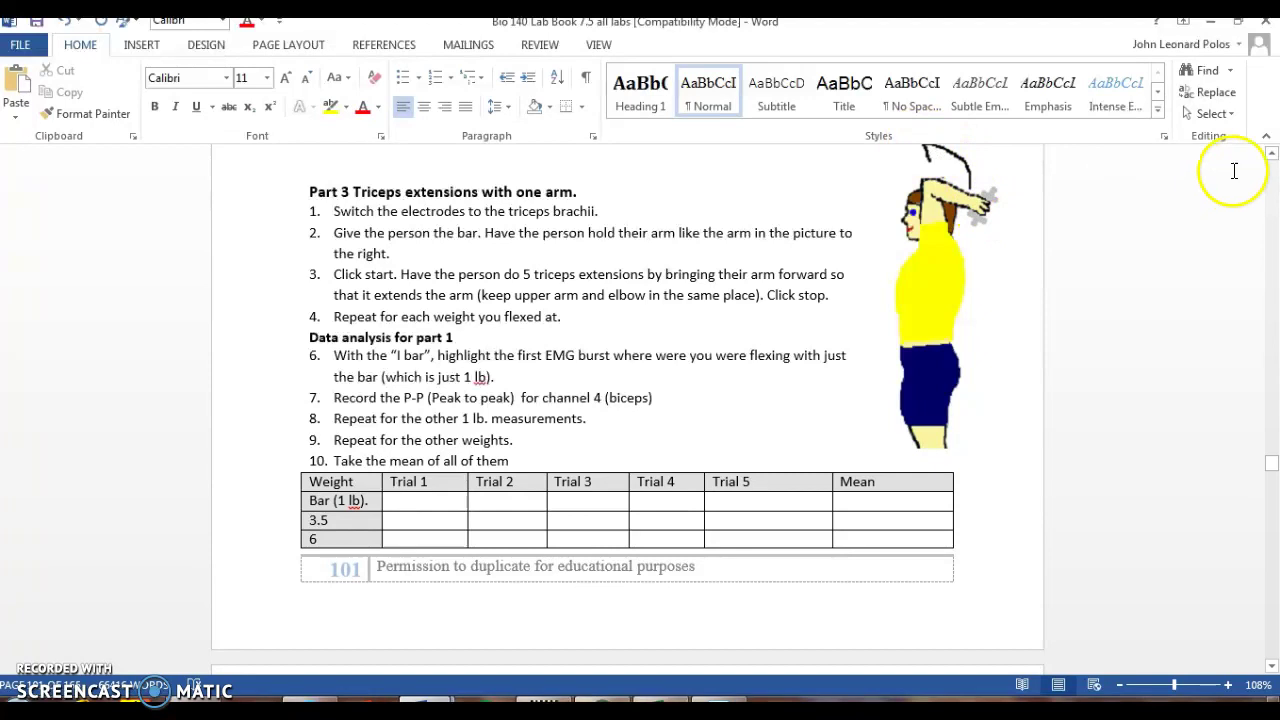
click(1271, 153)
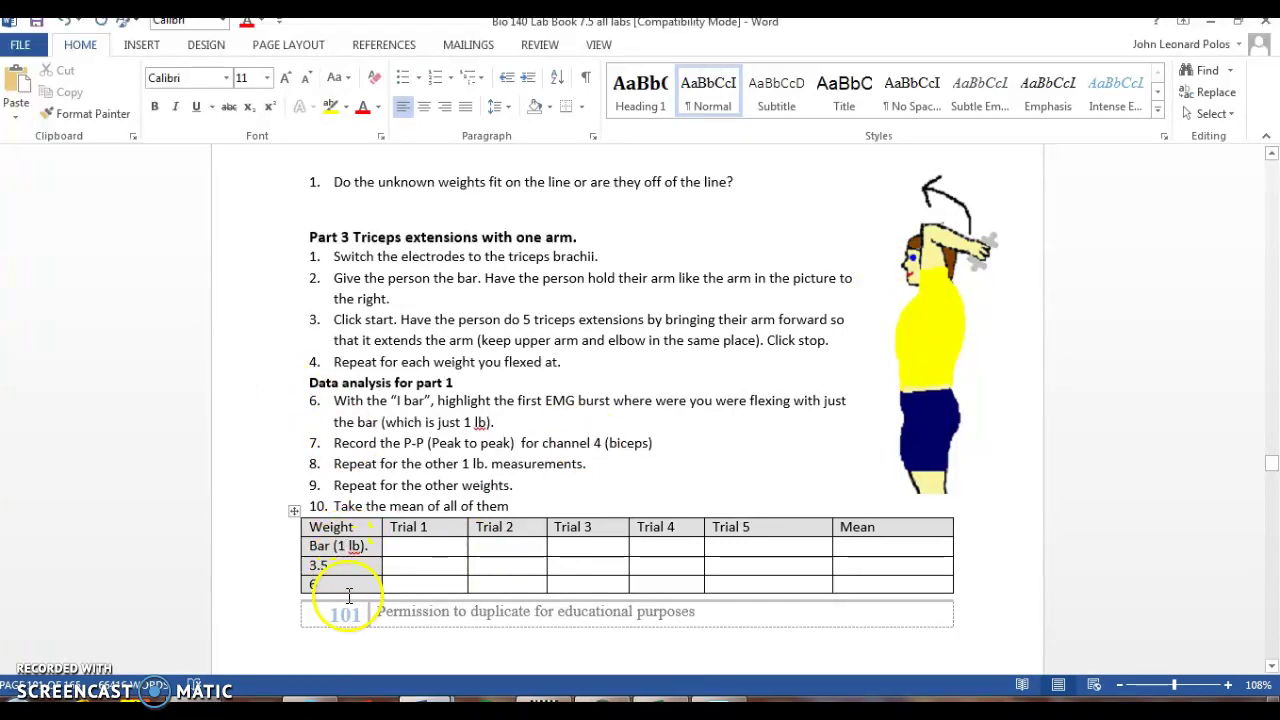
Back in Biopac, record three more EMG segments, stopping the recording after each exercise
click(560, 708)
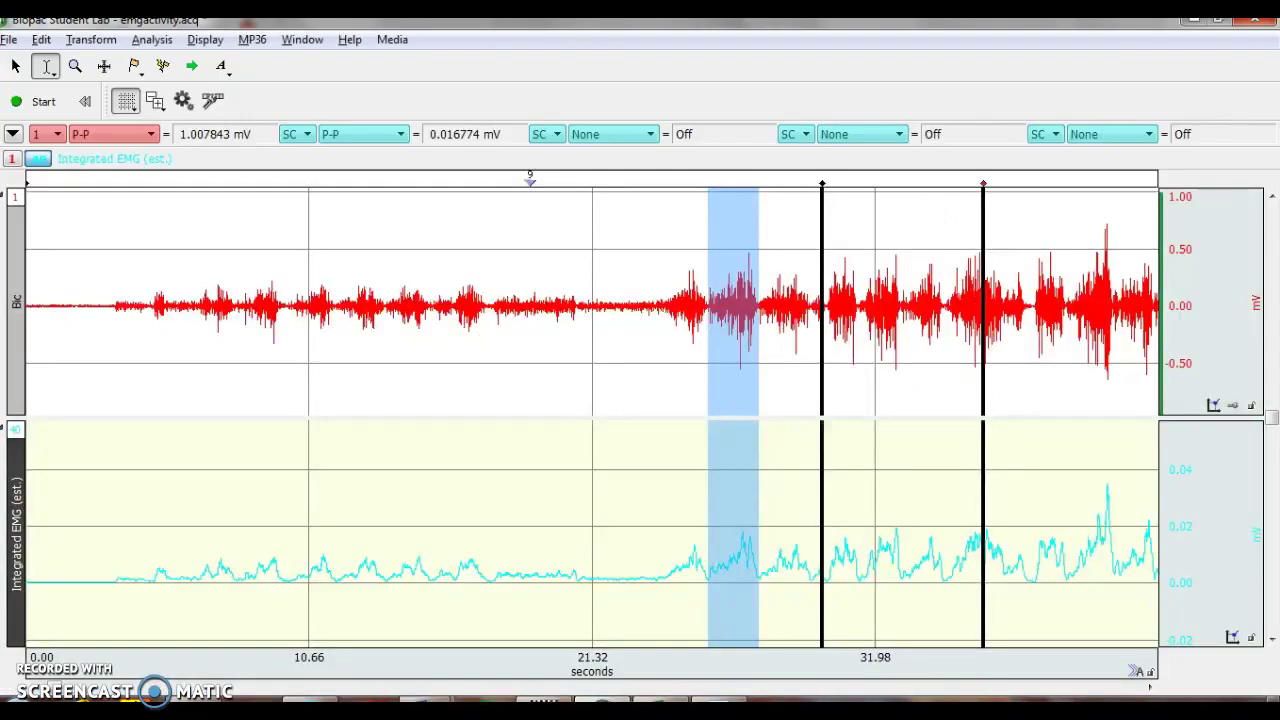
click(43, 101)
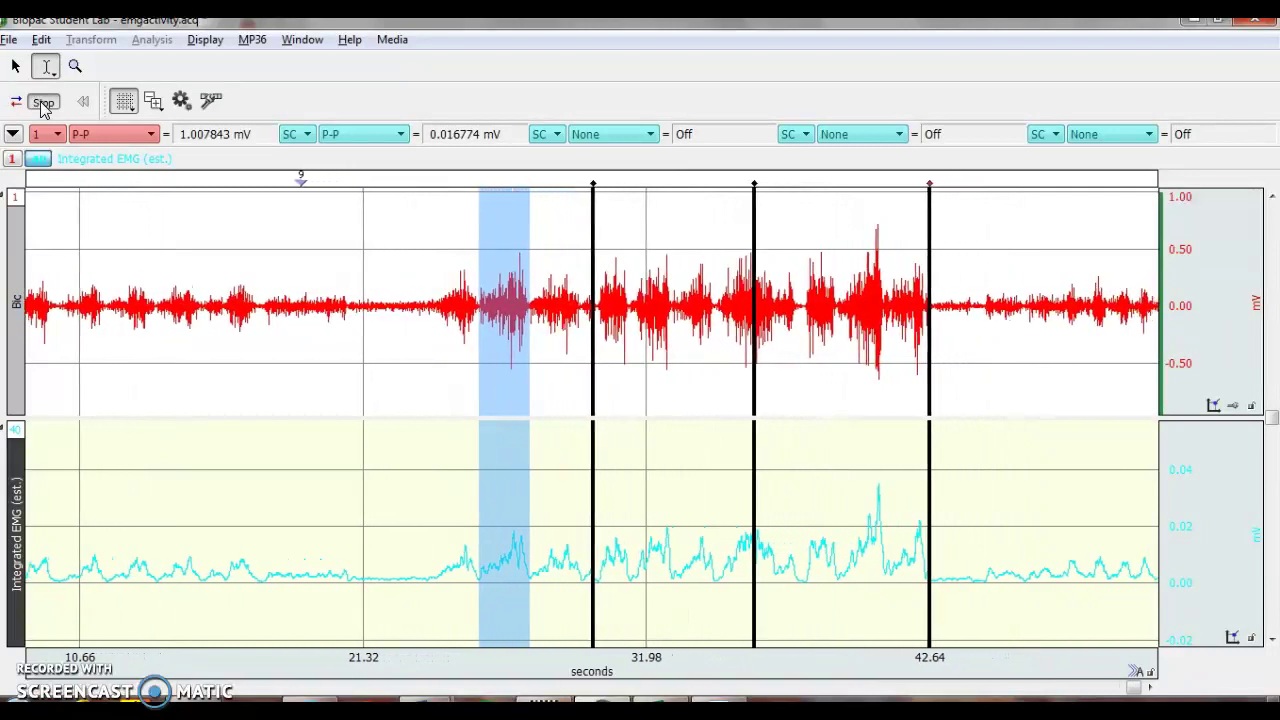
click(43, 104)
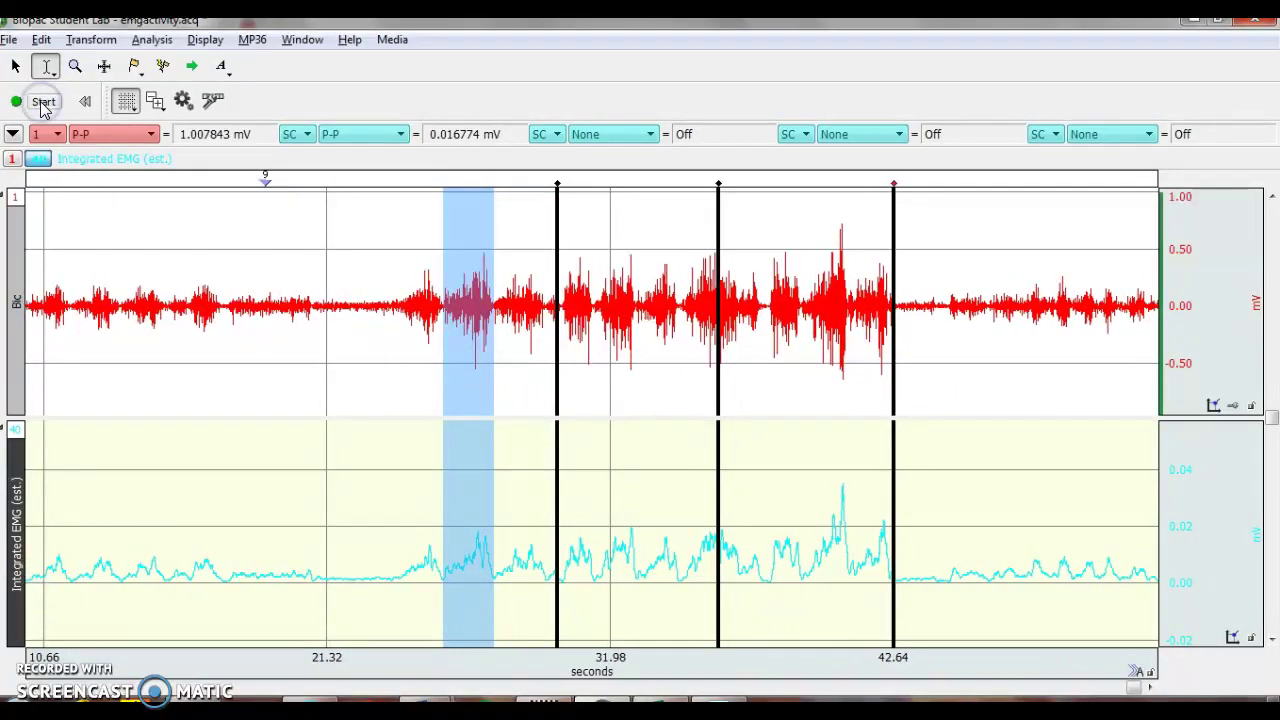
click(43, 104)
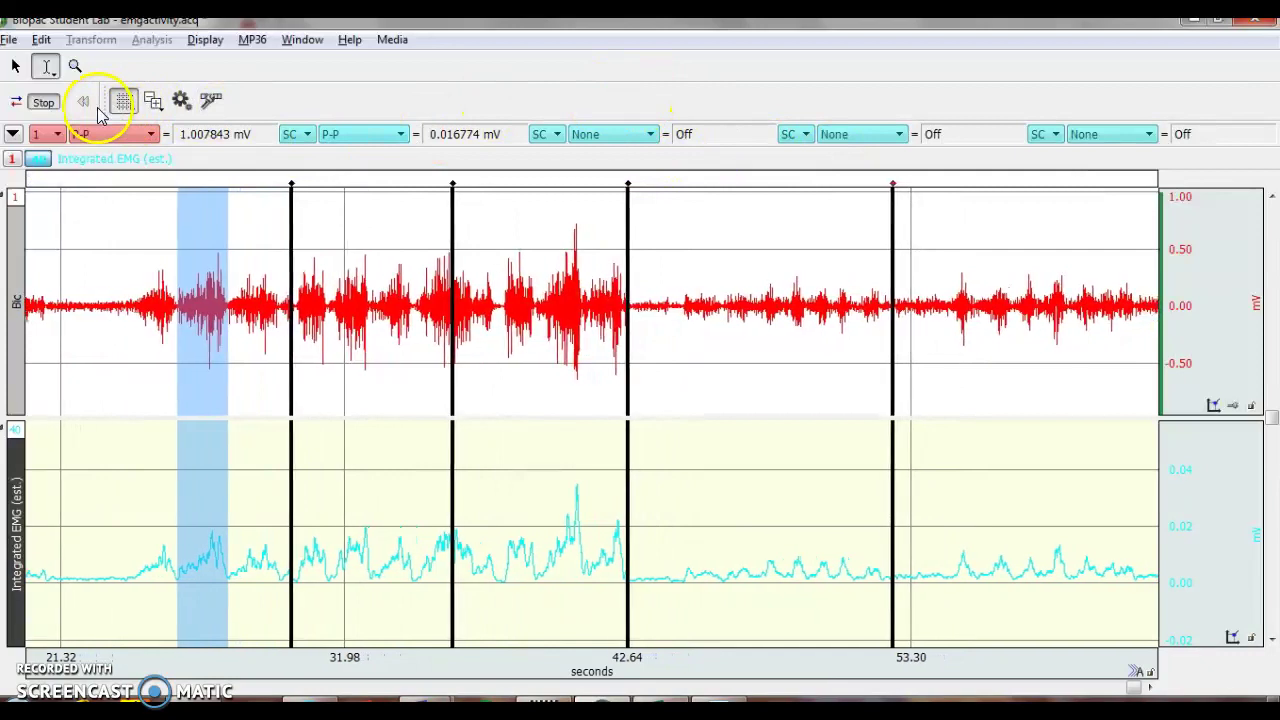
click(43, 102)
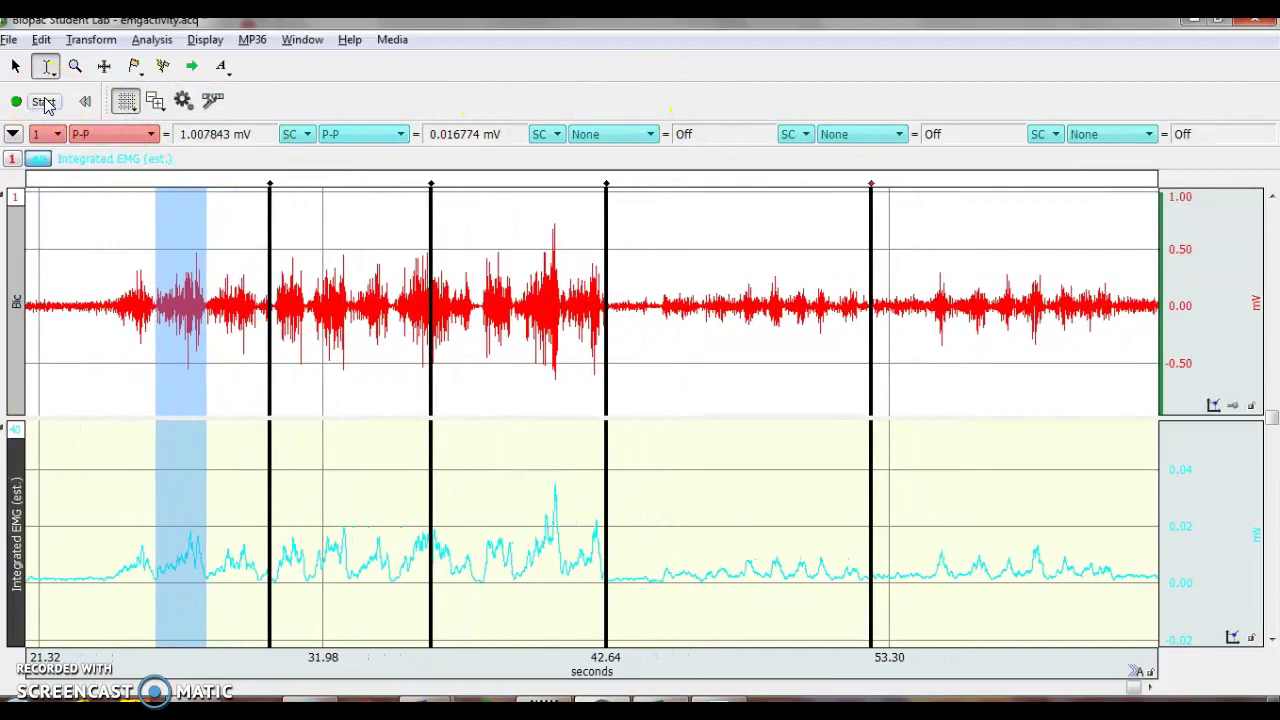
click(43, 102)
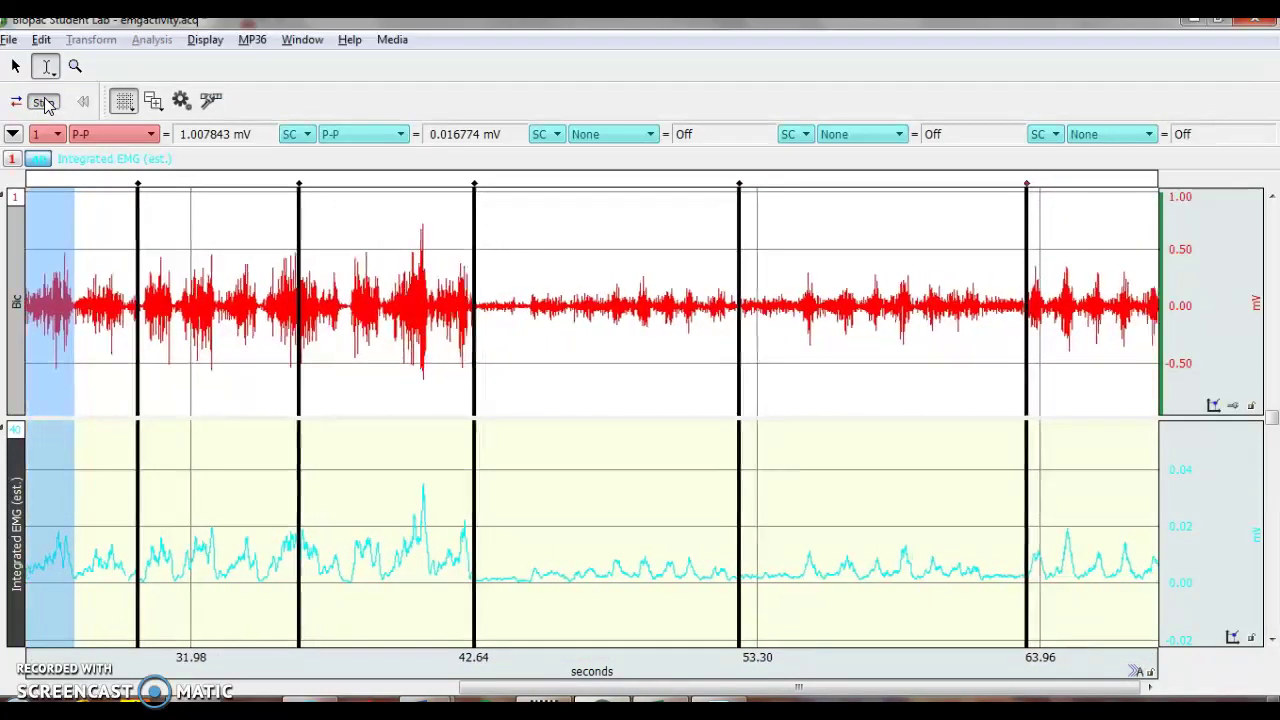
click(43, 102)
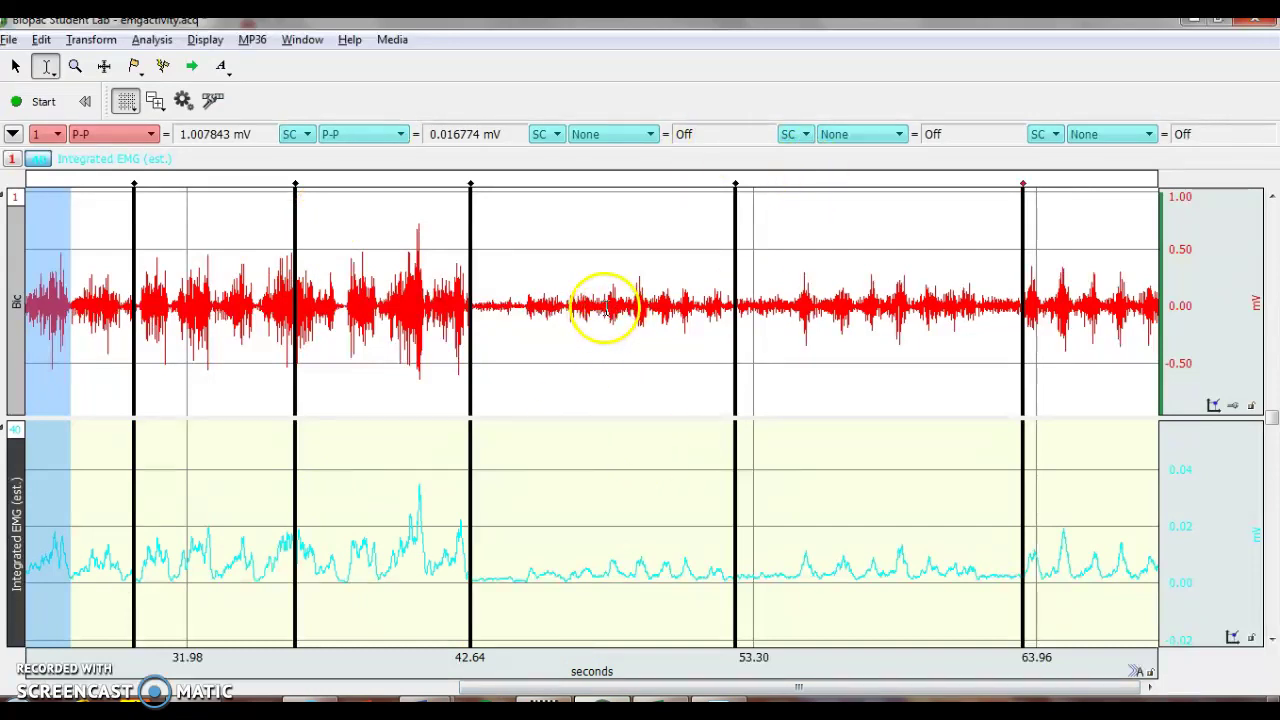
Select bursts in two new segments to read P-P values (0.637603 mV), then return to the Word lab book
drag(605, 310, 630, 311)
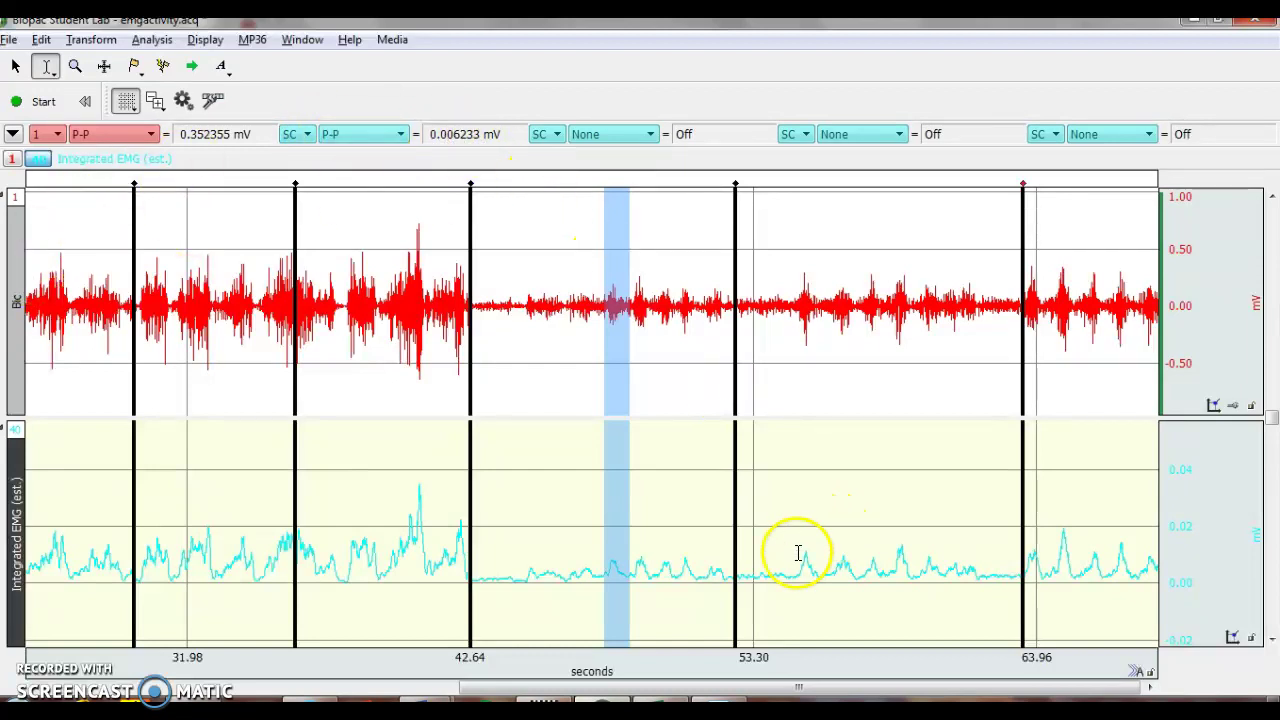
drag(798, 553, 820, 551)
mouse_move(652, 706)
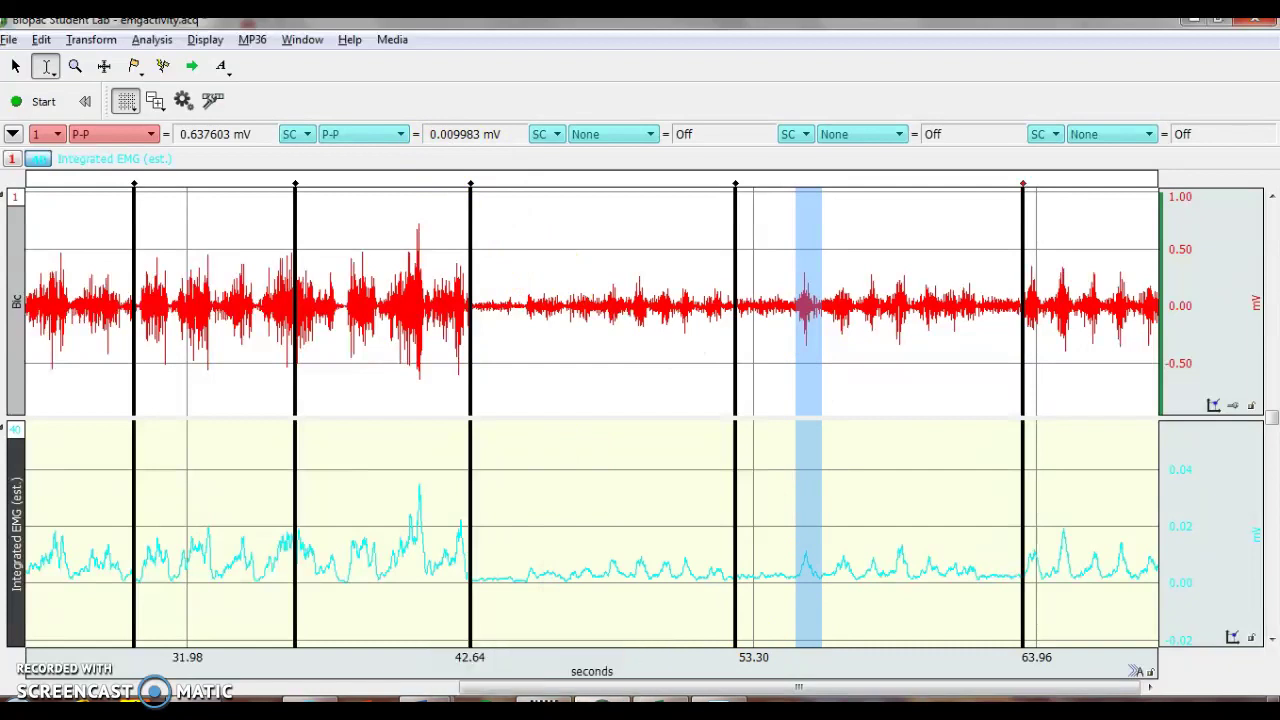
mouse_move(420, 705)
click(390, 668)
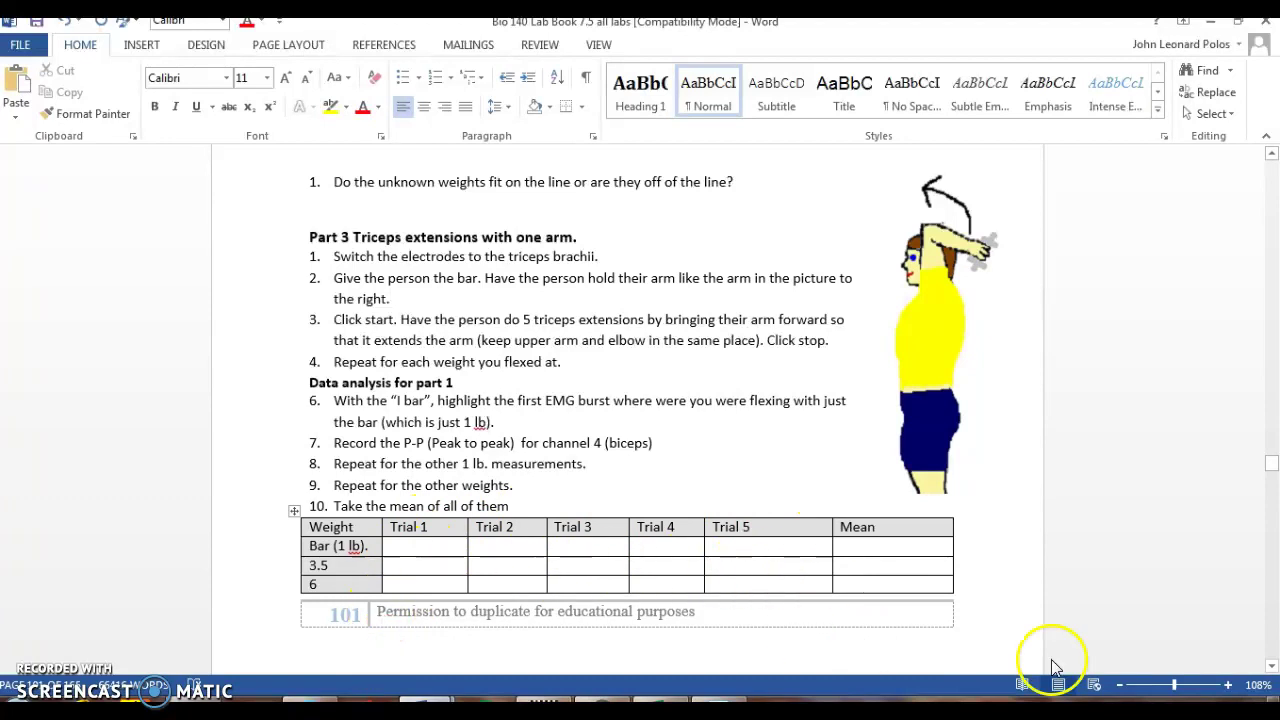
Scroll the lab book past the Part 3 triceps table to the four closing EMG questions
click(1272, 665)
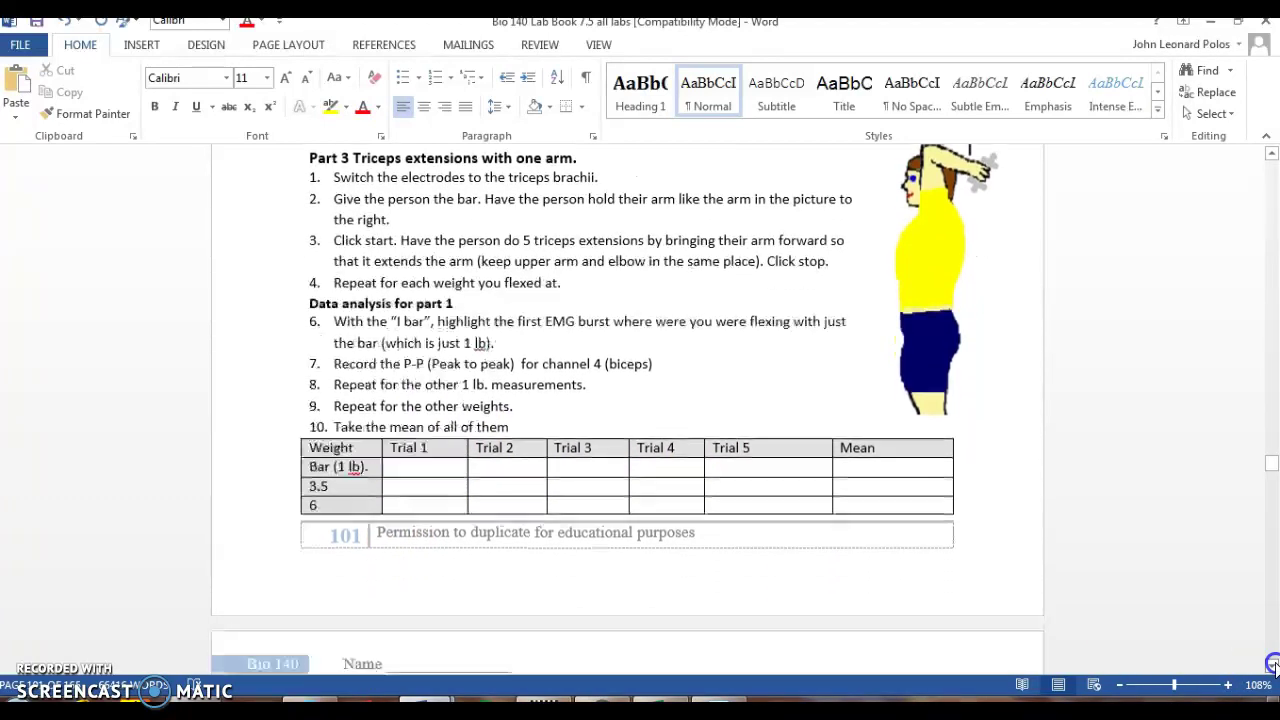
scroll(1272, 665, down, 8)
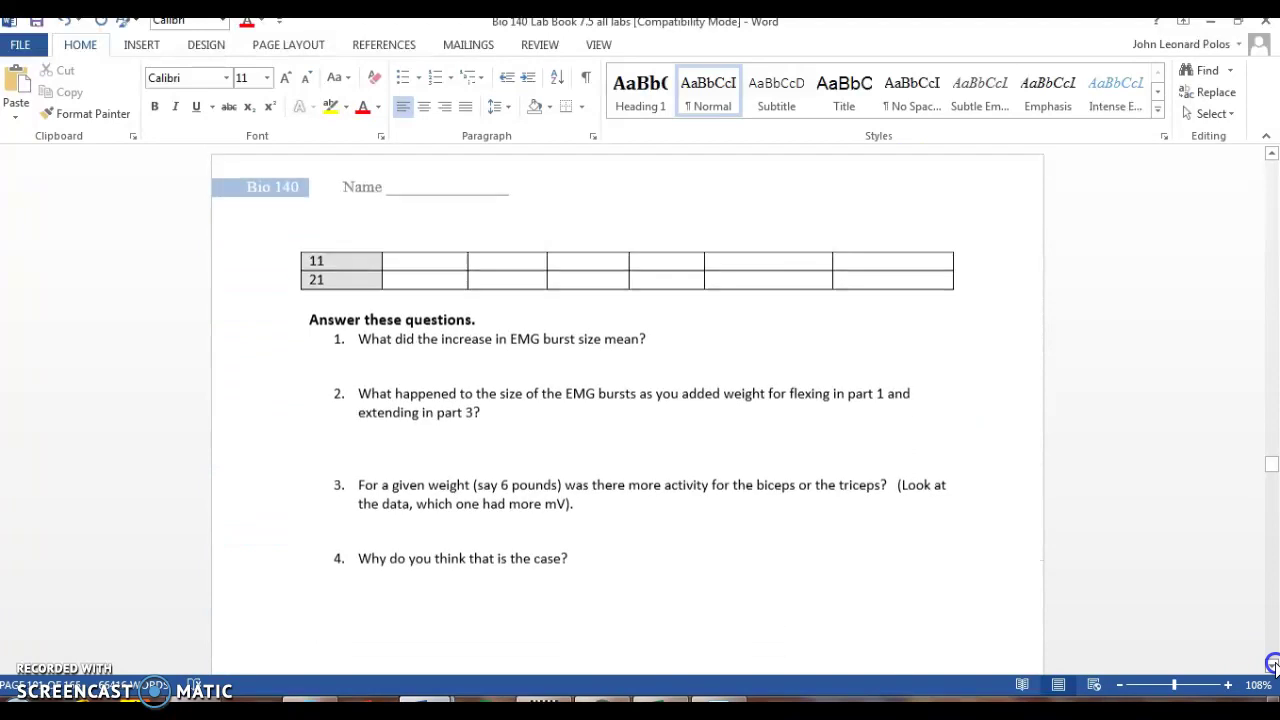
scroll(1272, 665, down, 5)
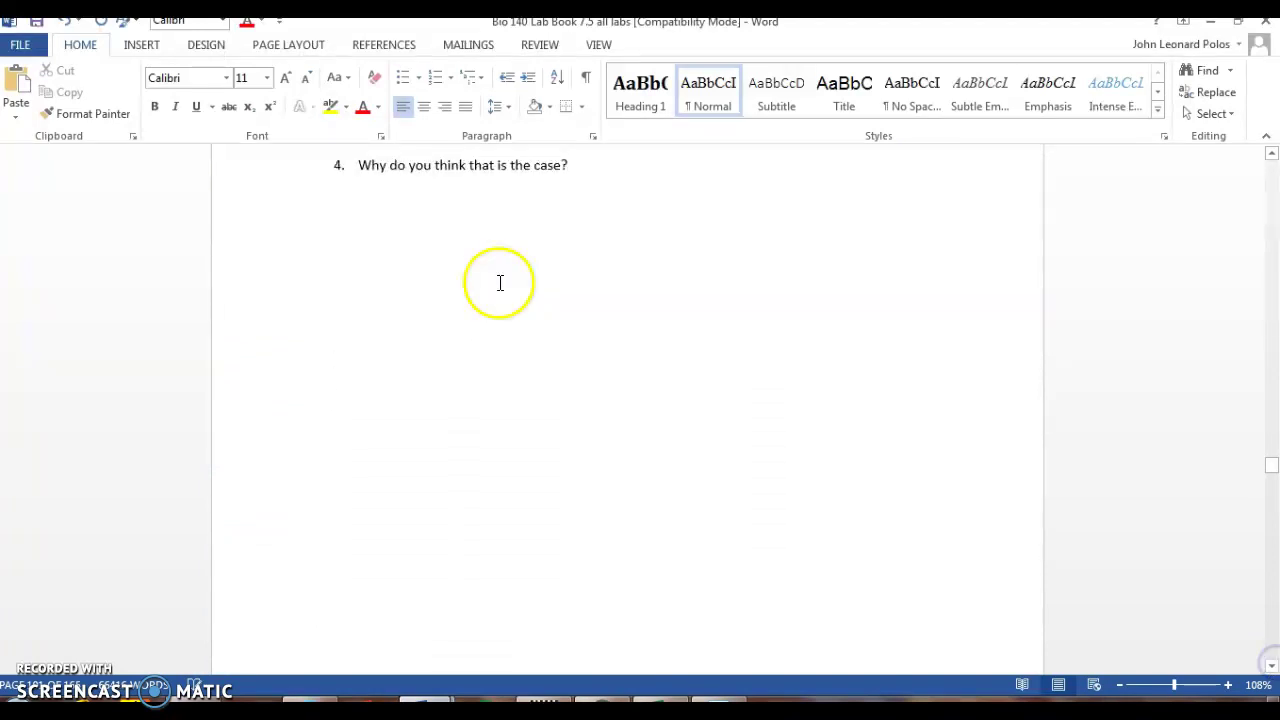